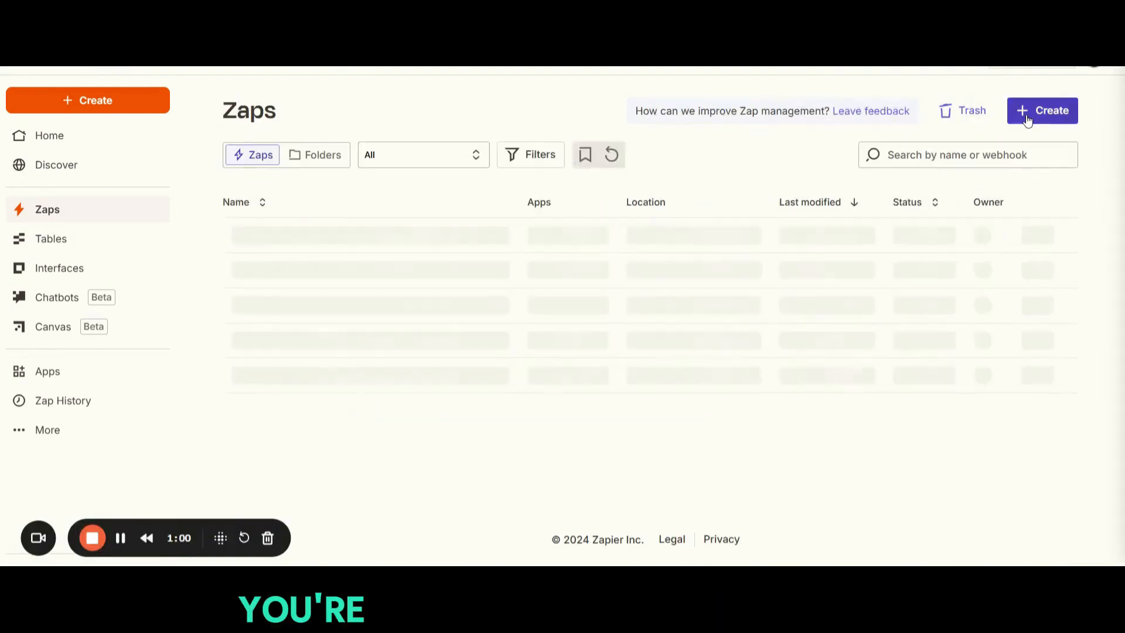
# Step: Create a new Zap and choose MaidCentral as its trigger app
pyautogui.click(1025, 116)
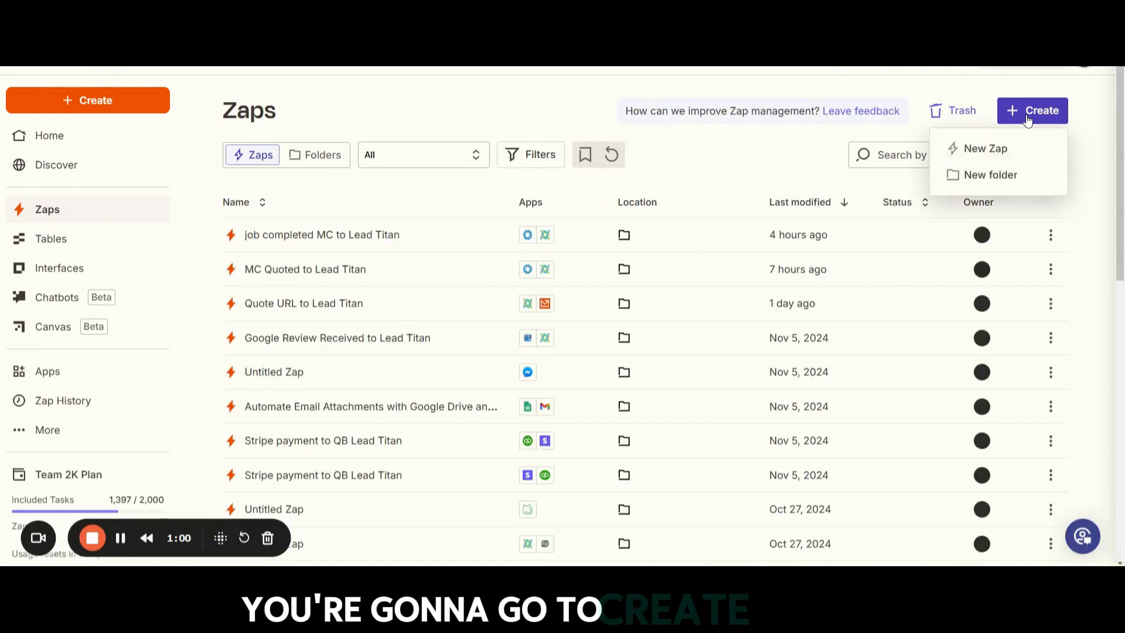
pyautogui.click(992, 149)
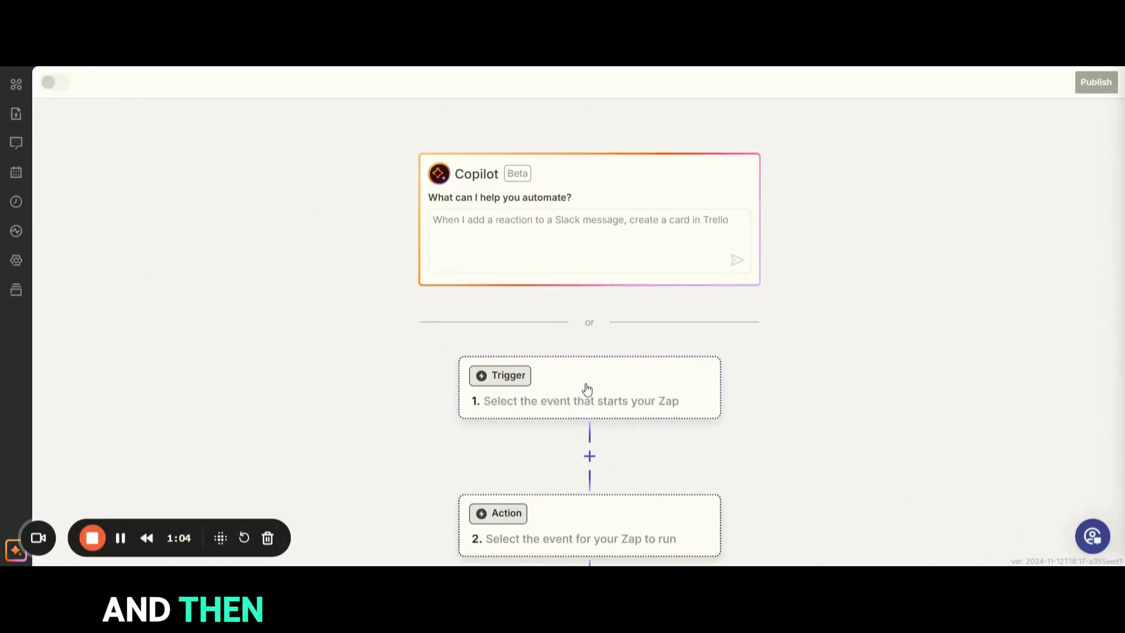
pyautogui.click(587, 390)
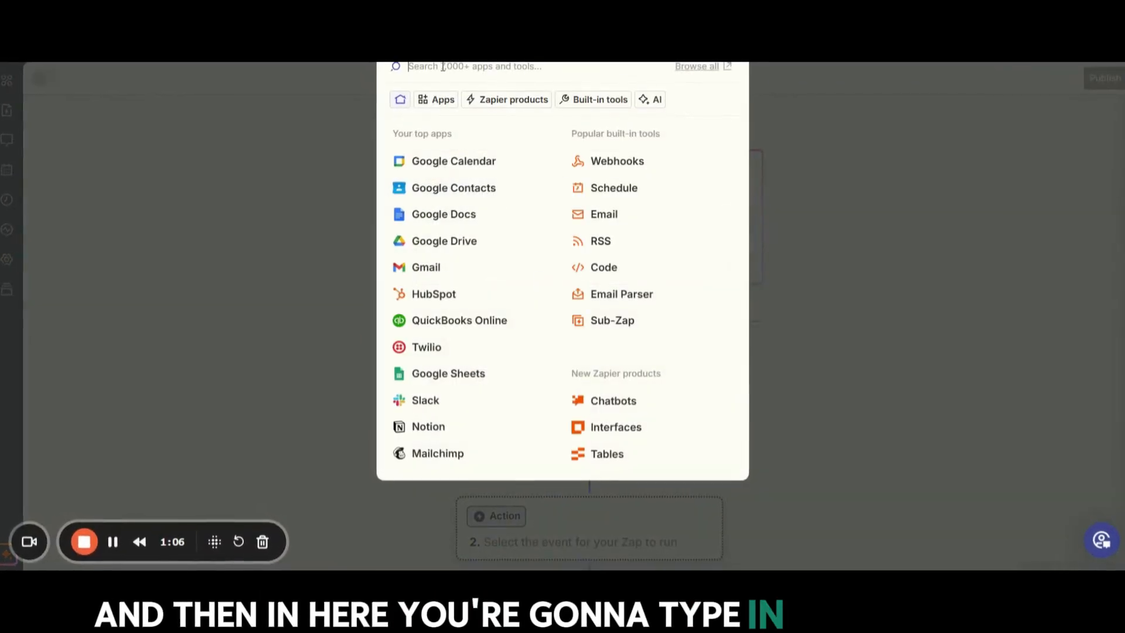
pyautogui.write('maid')
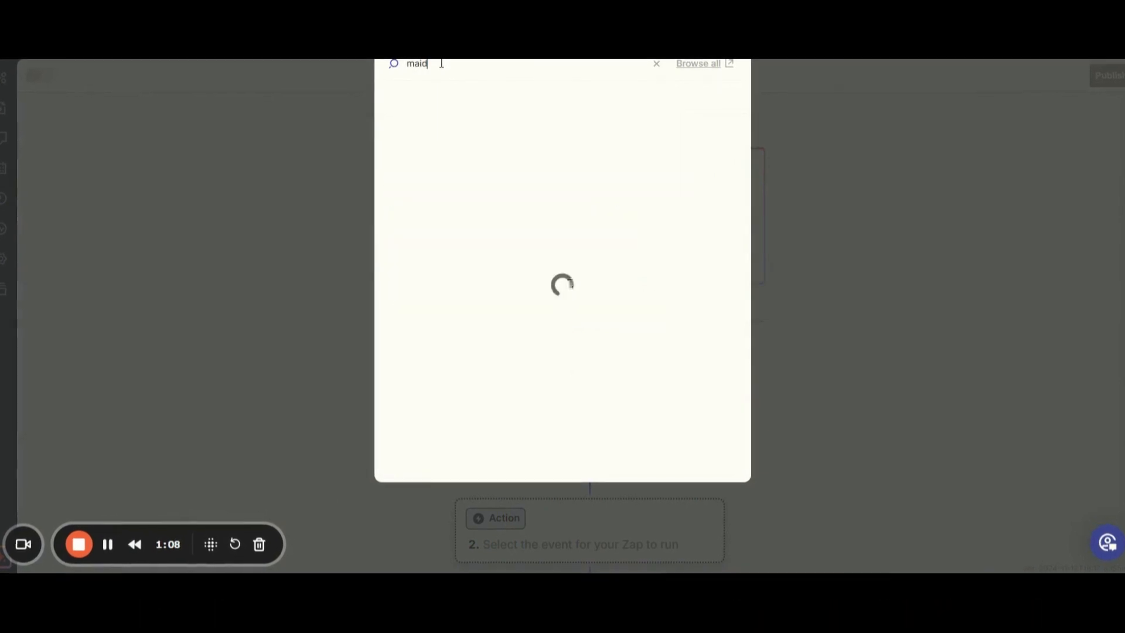
pyautogui.click(446, 141)
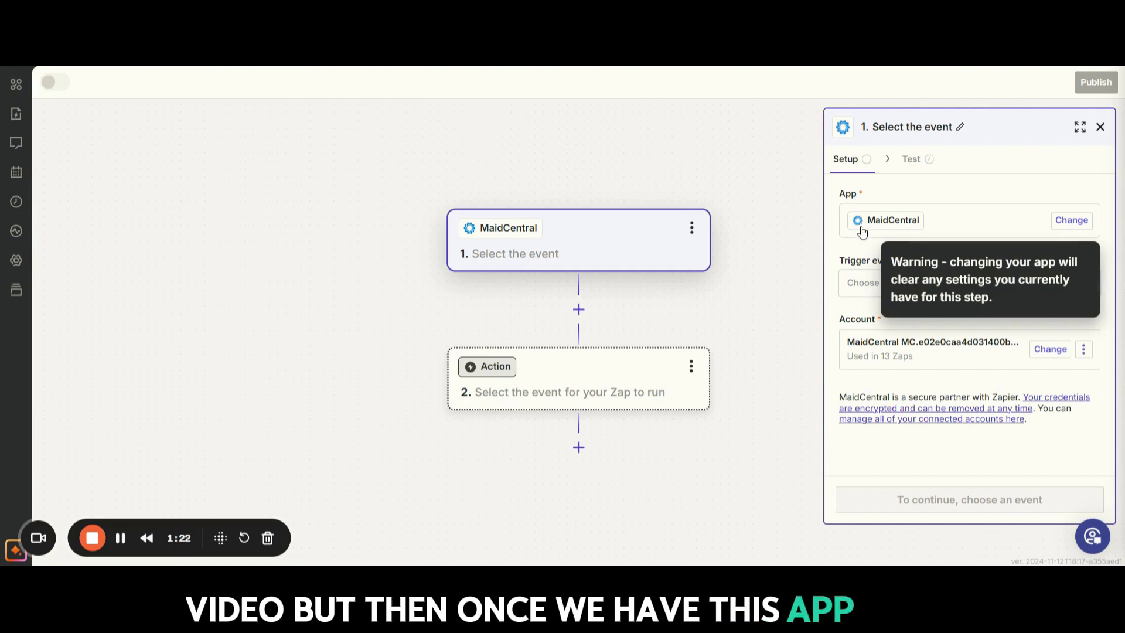
# Step: Set the MaidCentral trigger event to Job Completed and continue to the trigger test
pyautogui.click(864, 284)
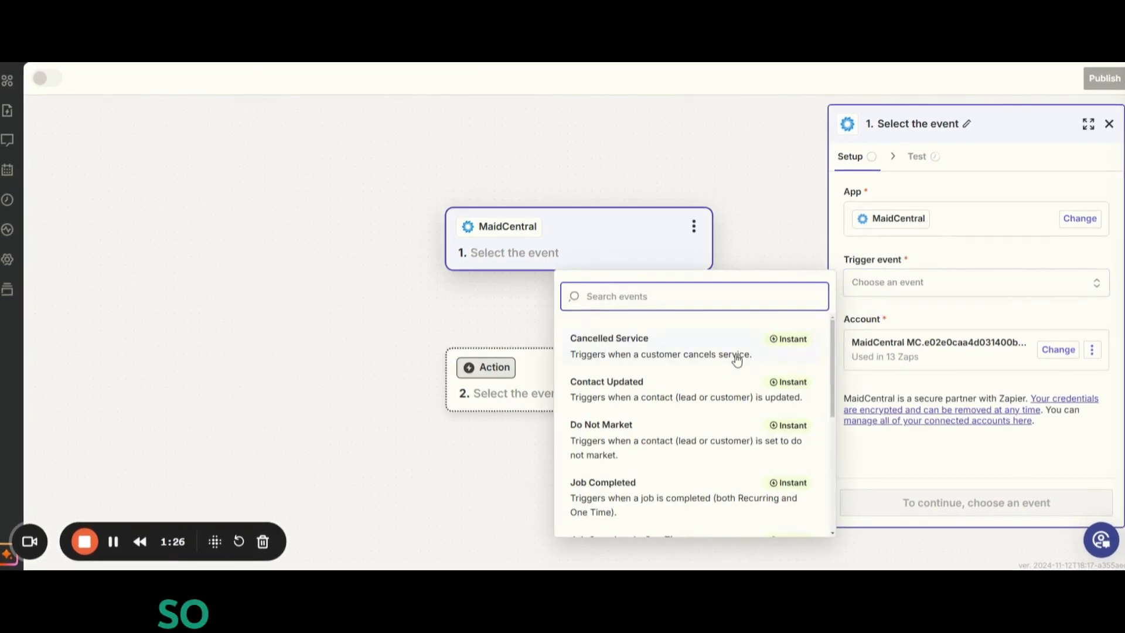
pyautogui.scroll(-3, 691, 412)
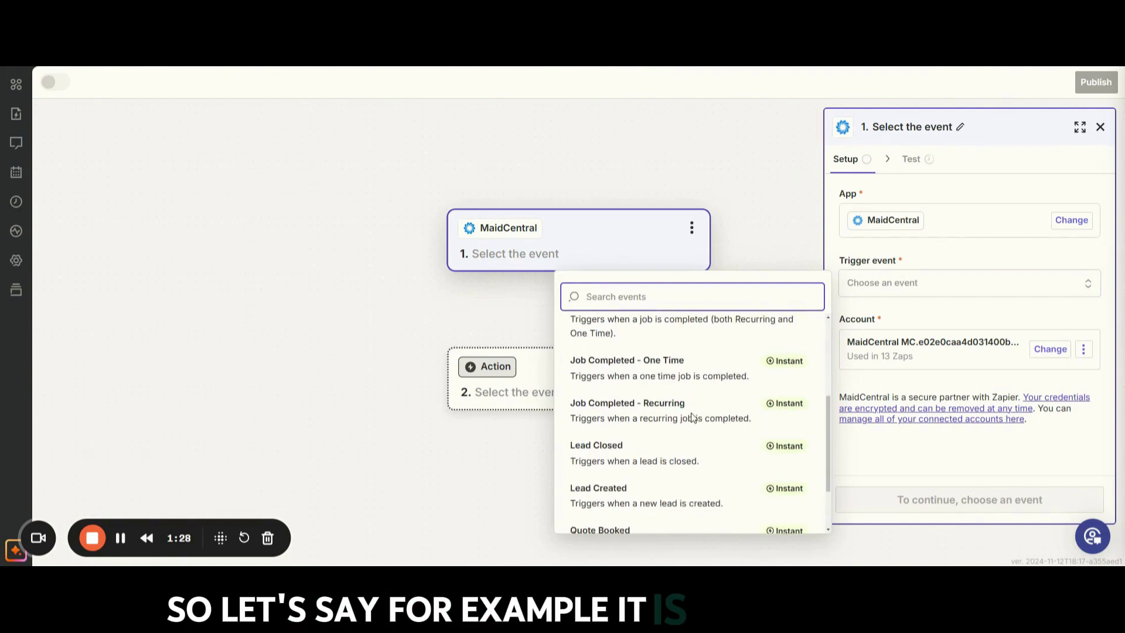
pyautogui.scroll(1, 691, 387)
pyautogui.click(773, 366)
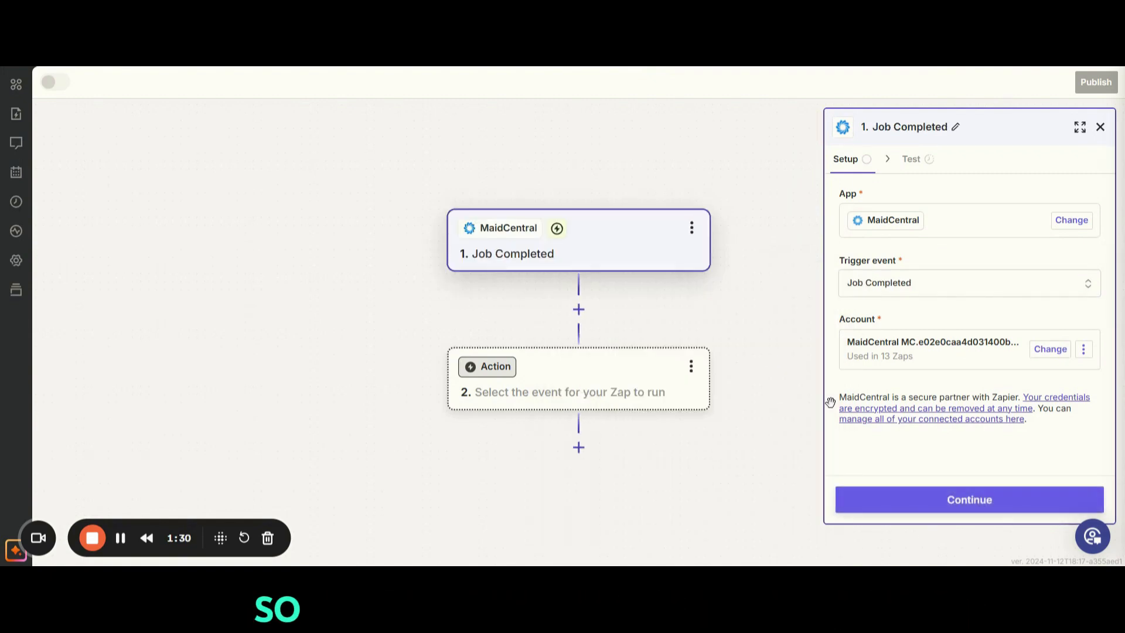
pyautogui.click(962, 500)
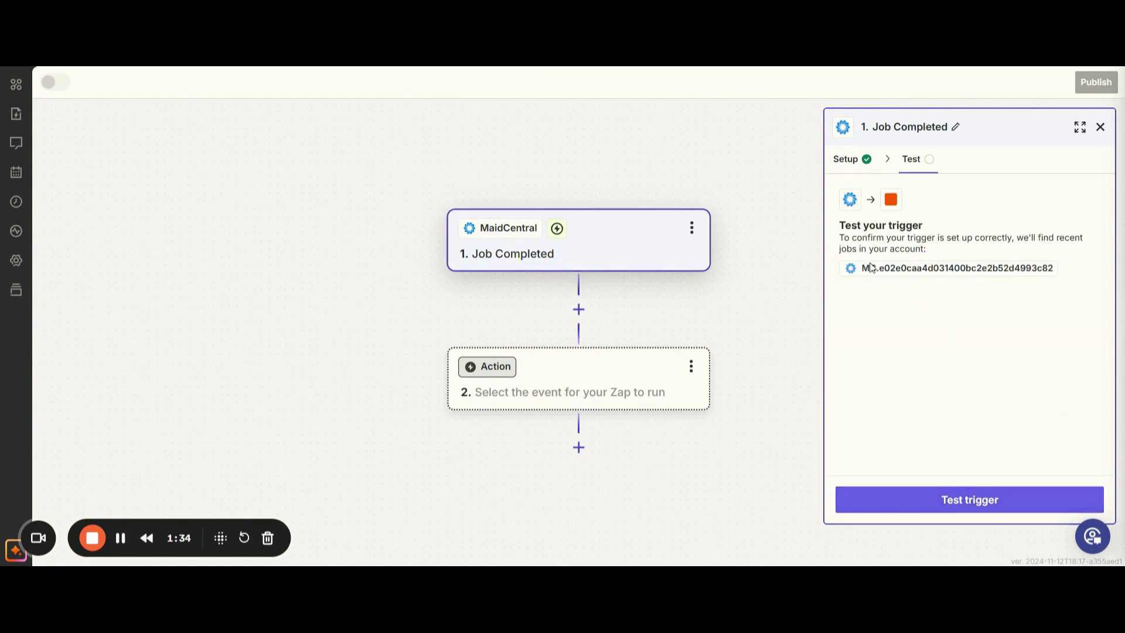
# Step: Test the Job Completed trigger, review the fields of the Job C record, and continue with that record
pyautogui.click(931, 509)
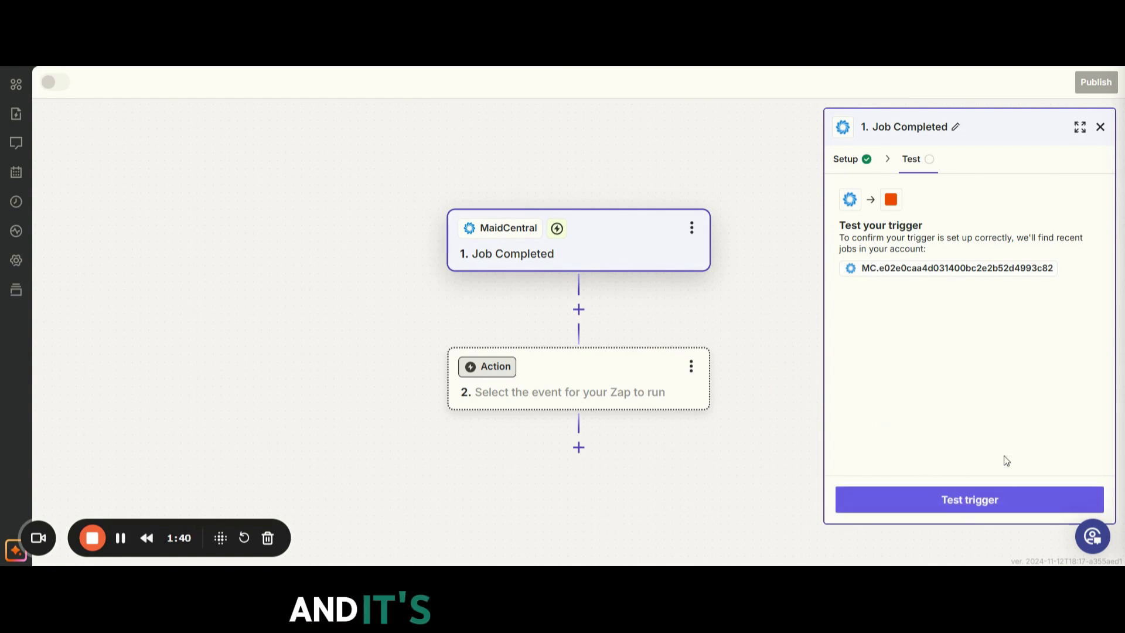
pyautogui.click(973, 499)
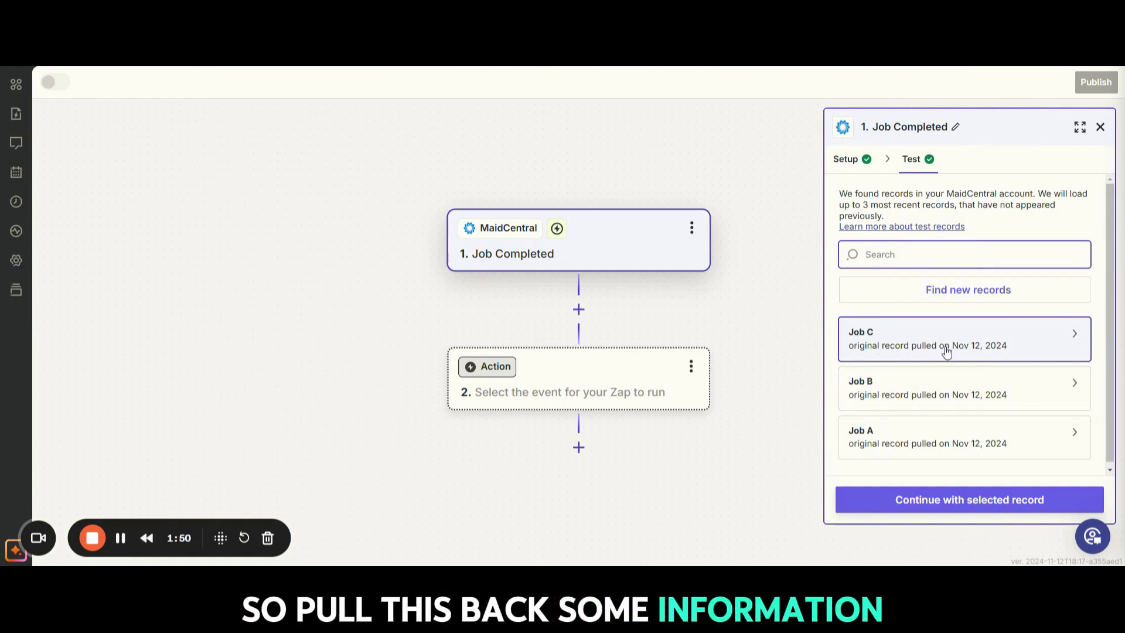
pyautogui.click(925, 339)
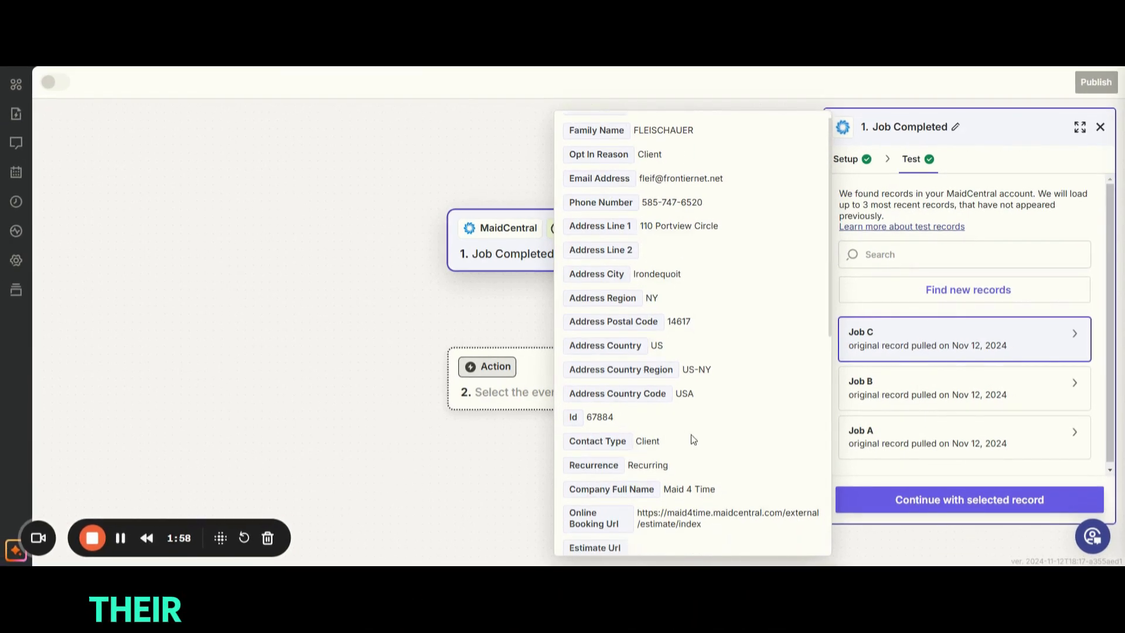
pyautogui.scroll(-4, 693, 439)
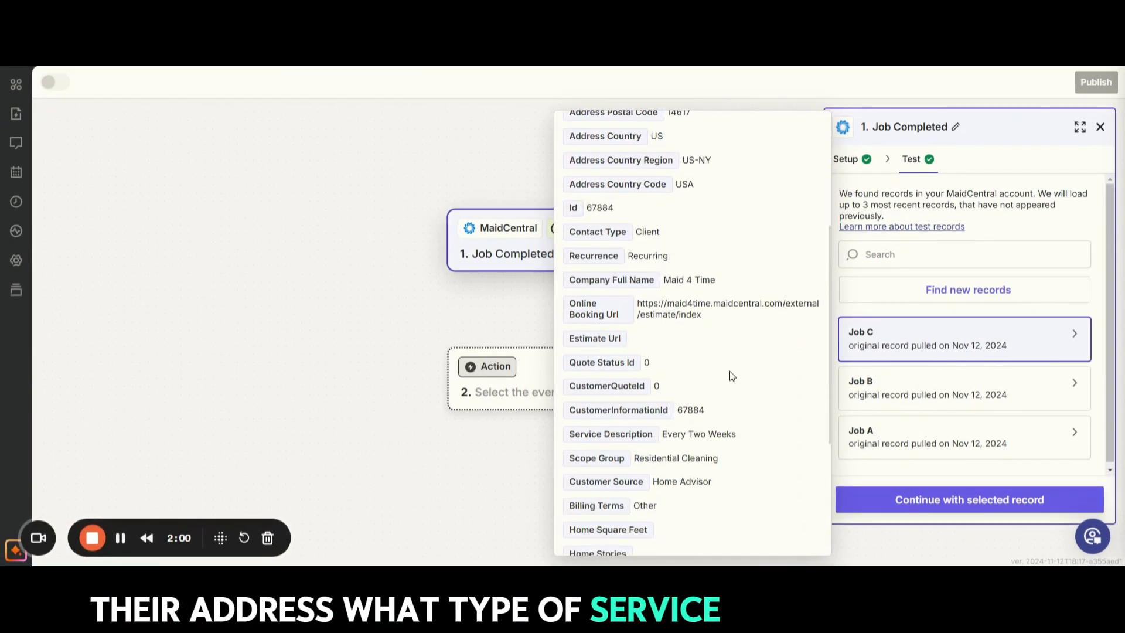
pyautogui.scroll(-4, 730, 376)
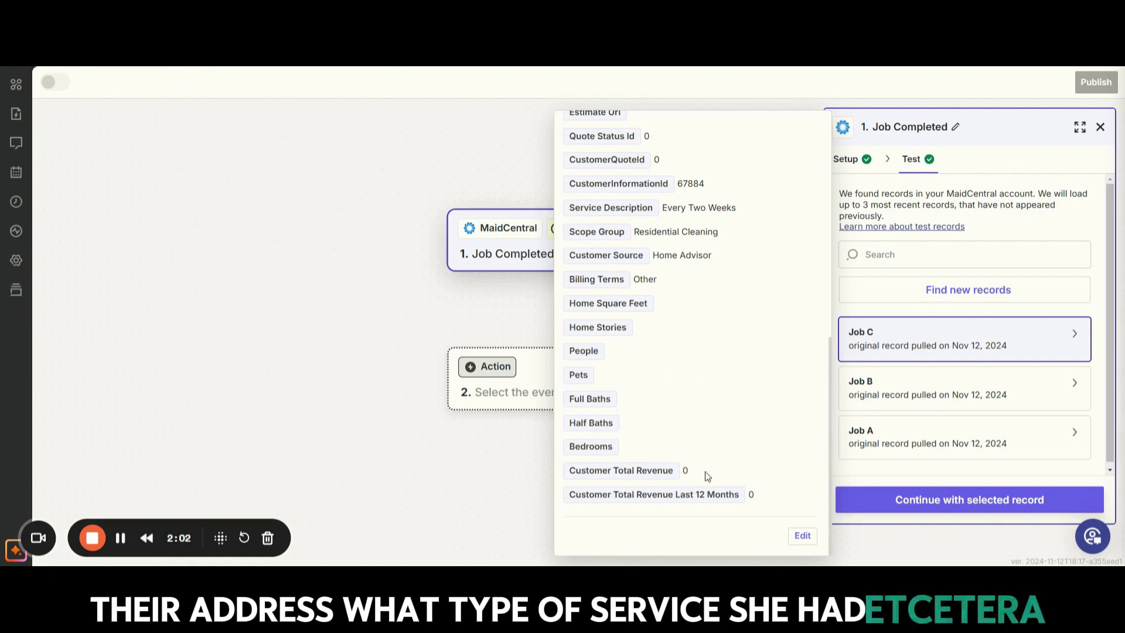
pyautogui.scroll(8, 707, 475)
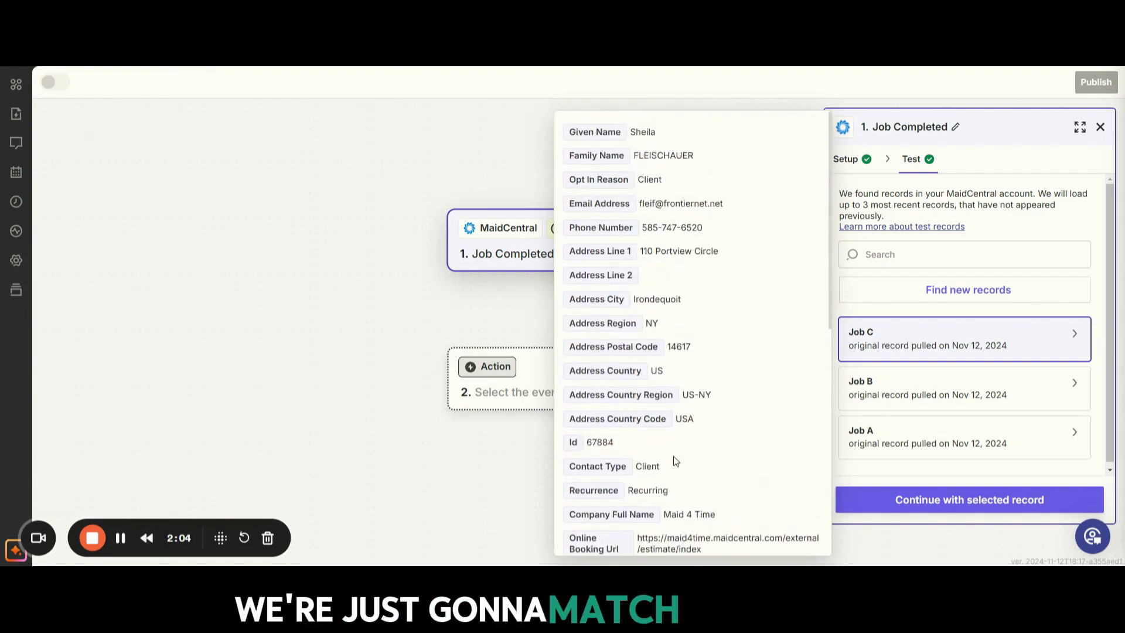
pyautogui.click(906, 499)
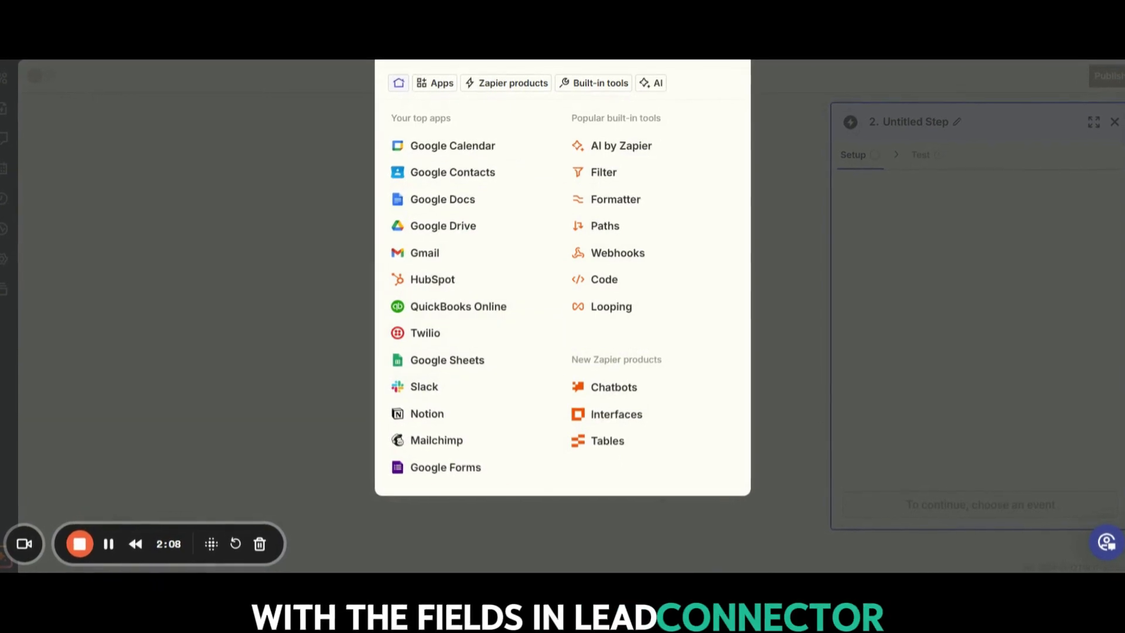
# Step: Choose LeadConnector as the action app and set its action event to Add/Update Opportunity
pyautogui.write('lead')
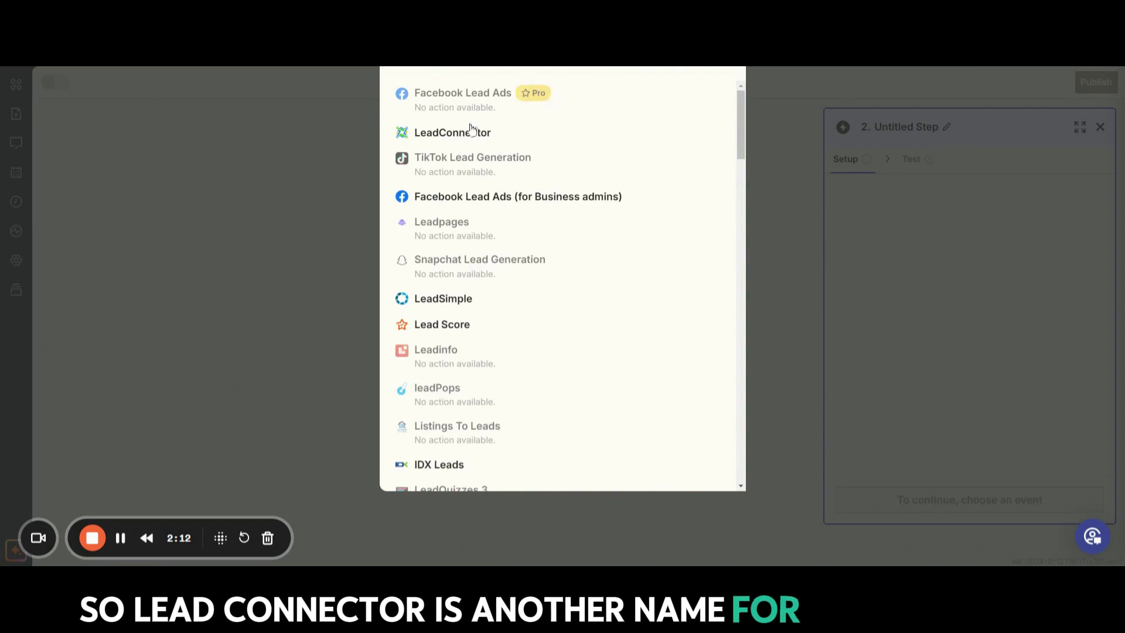
pyautogui.click(471, 139)
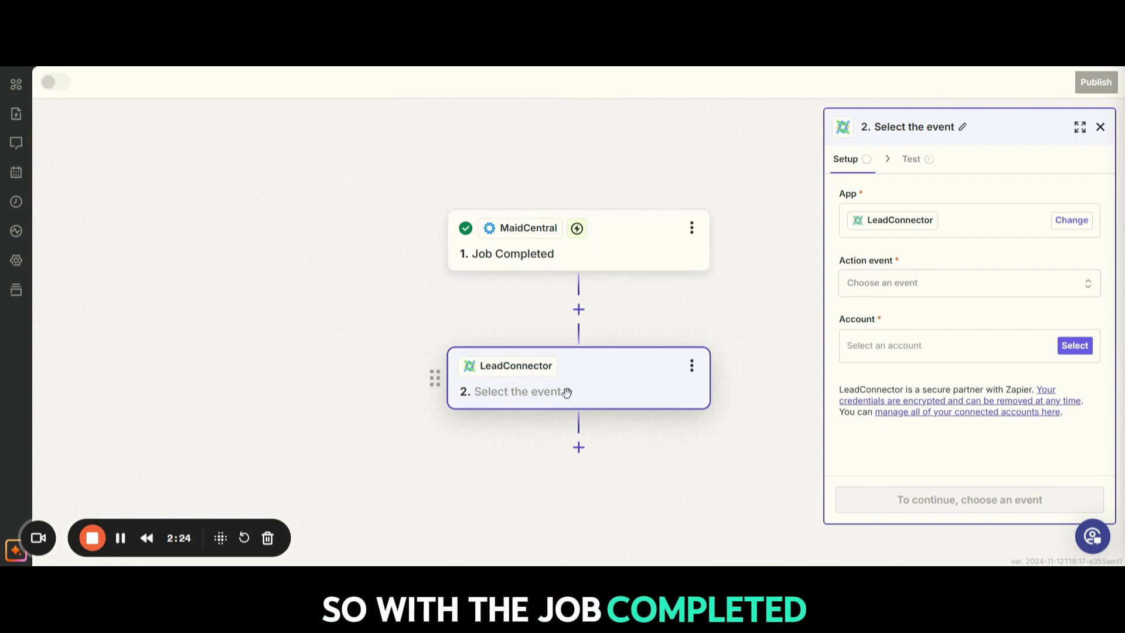
pyautogui.click(862, 293)
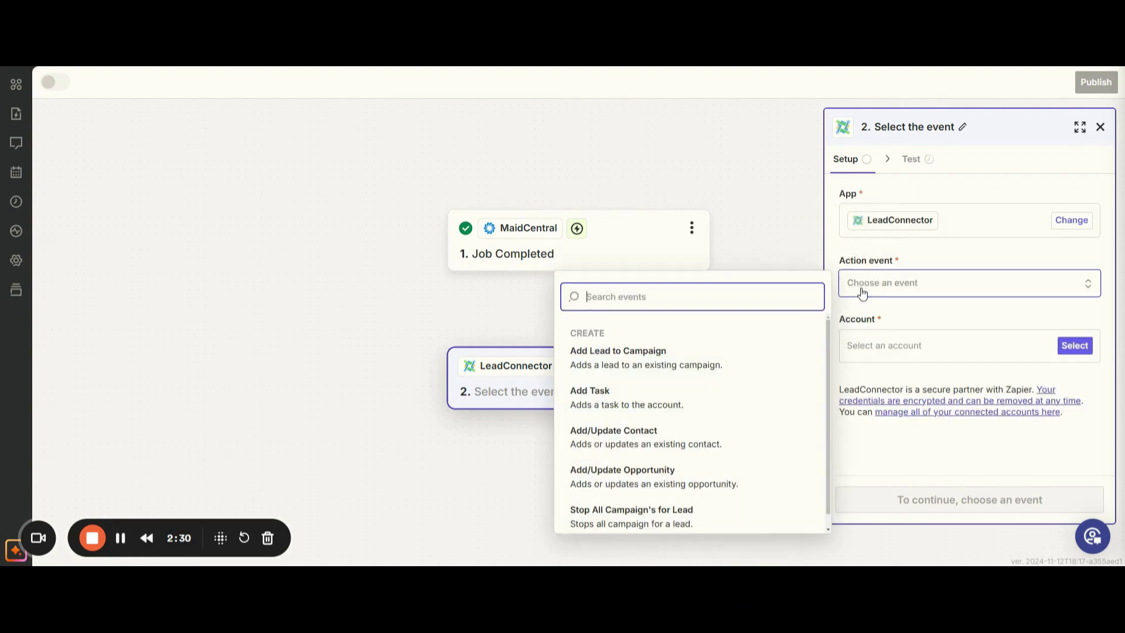
pyautogui.click(677, 470)
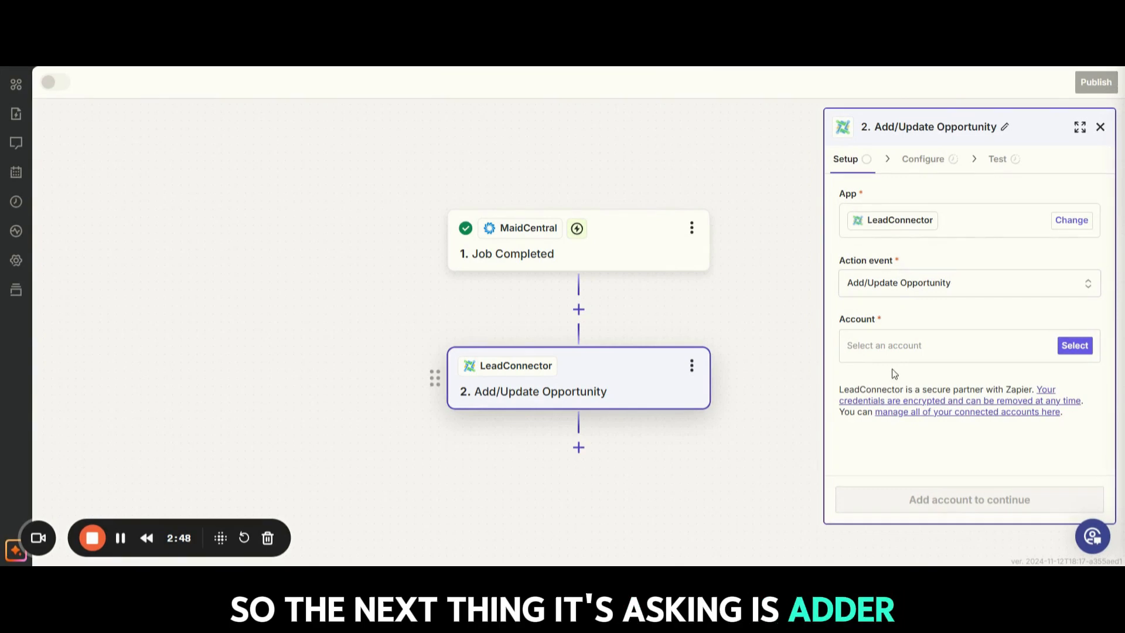
# Step: Select the LeadConnector #6 account for the action and continue to its field configuration
pyautogui.click(868, 353)
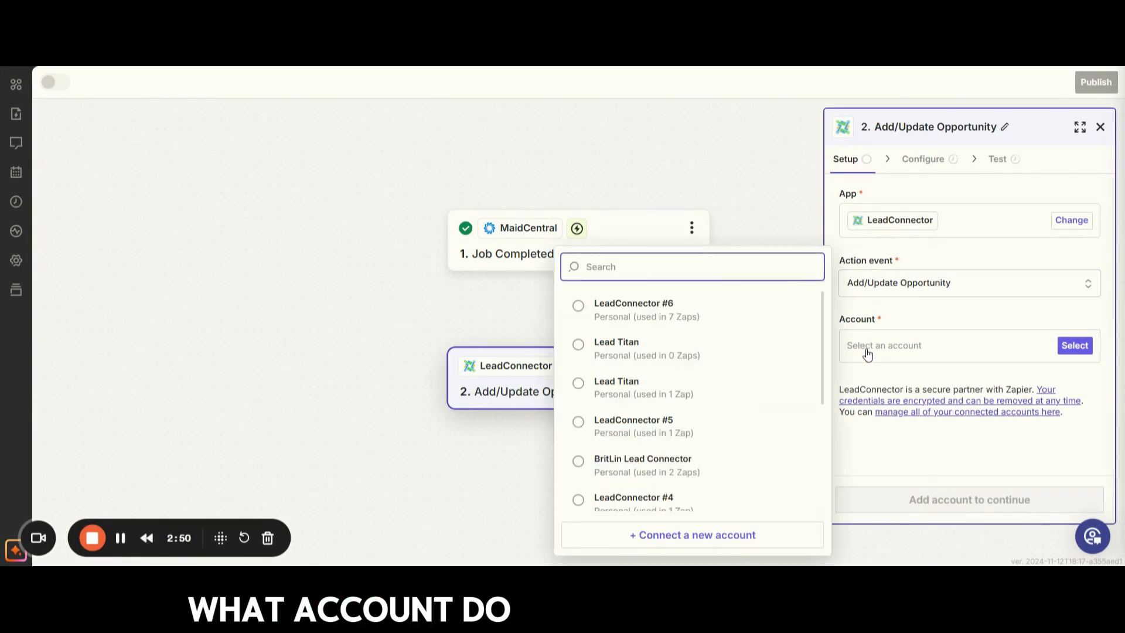
pyautogui.click(665, 311)
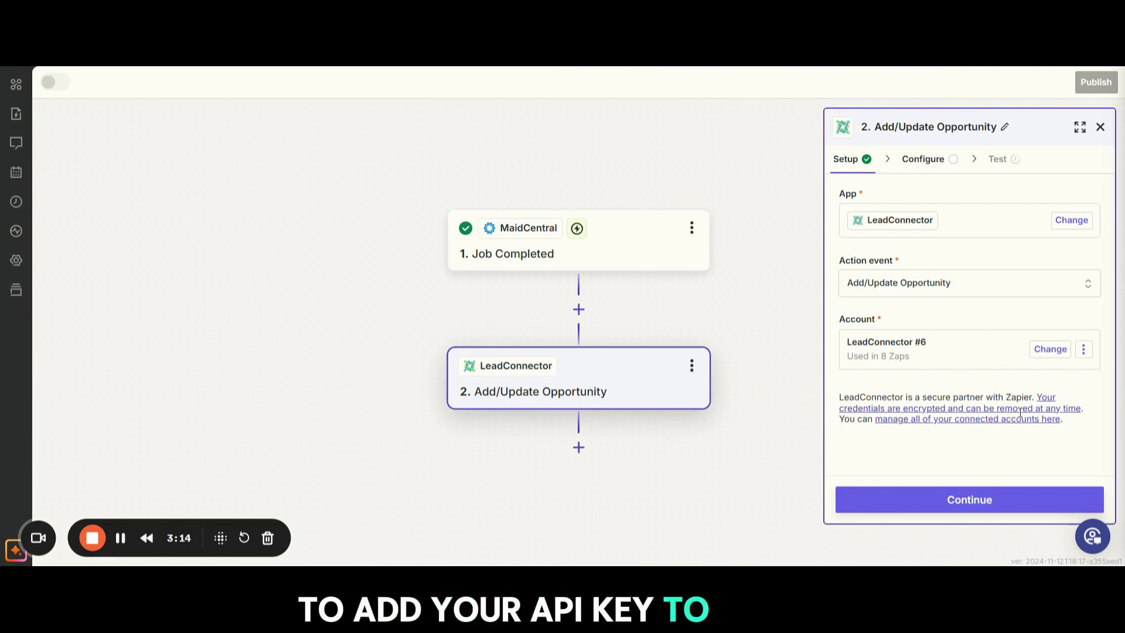
pyautogui.click(952, 511)
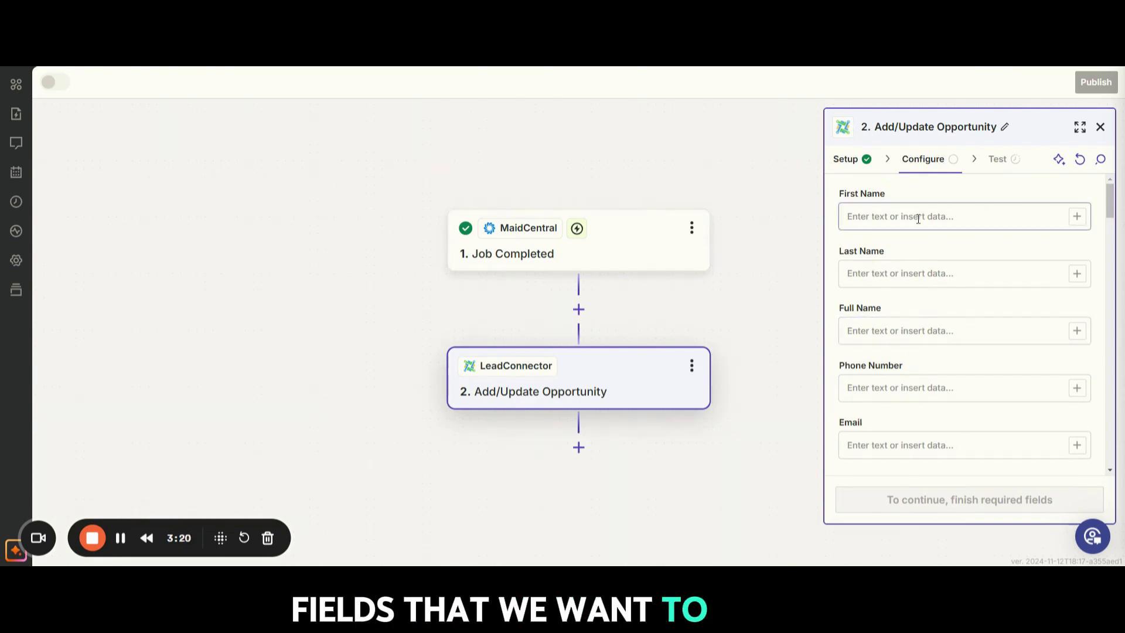
# Step: Map the opportunity's First Name to the trigger's Given Name and its Last Name to Family Name
pyautogui.scroll(-5, 1003, 464)
pyautogui.scroll(5, 1003, 463)
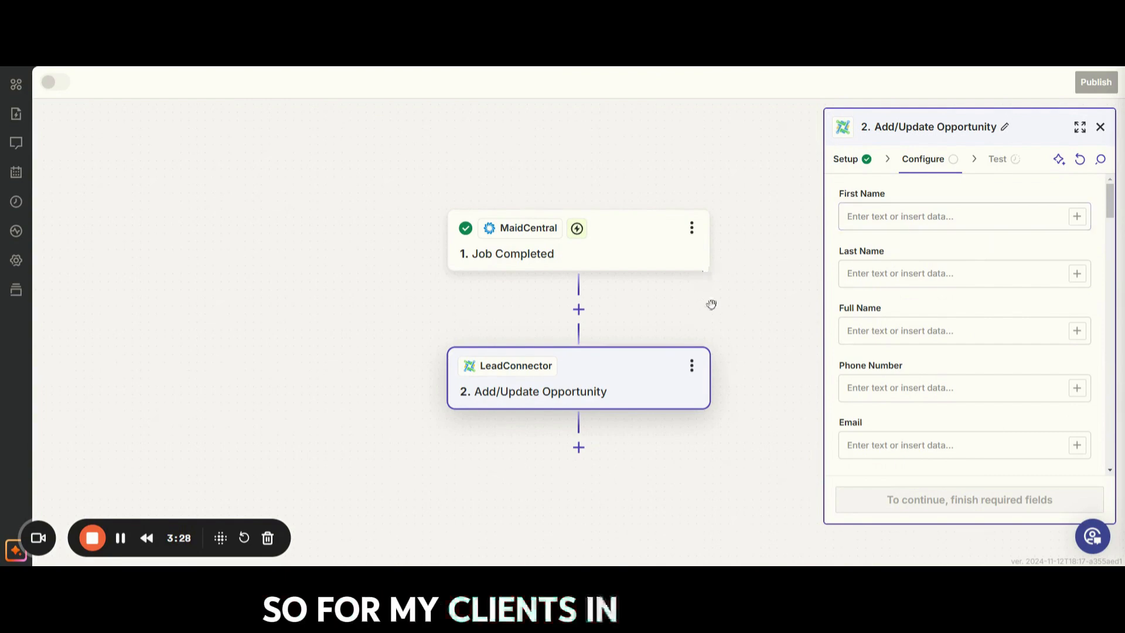
pyautogui.click(1078, 217)
pyautogui.click(697, 326)
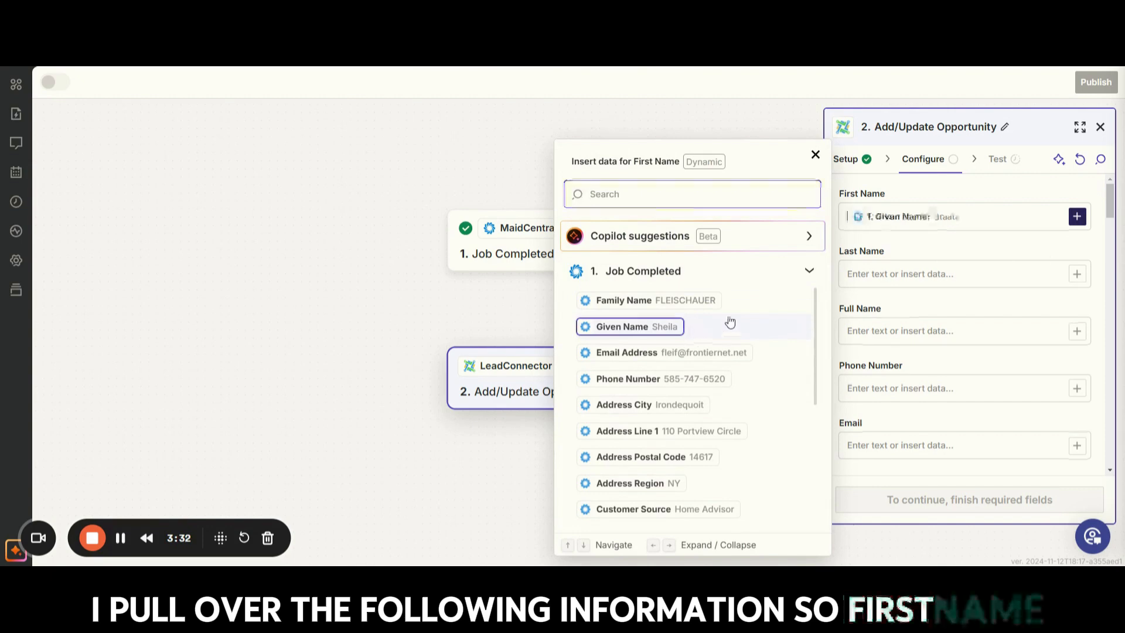
pyautogui.click(1077, 274)
pyautogui.click(624, 300)
# Step: Map the opportunity's Phone Number and Email fields to the trigger's Phone Number and Email Address
pyautogui.scroll(-3, 1049, 346)
pyautogui.scroll(2, 982, 315)
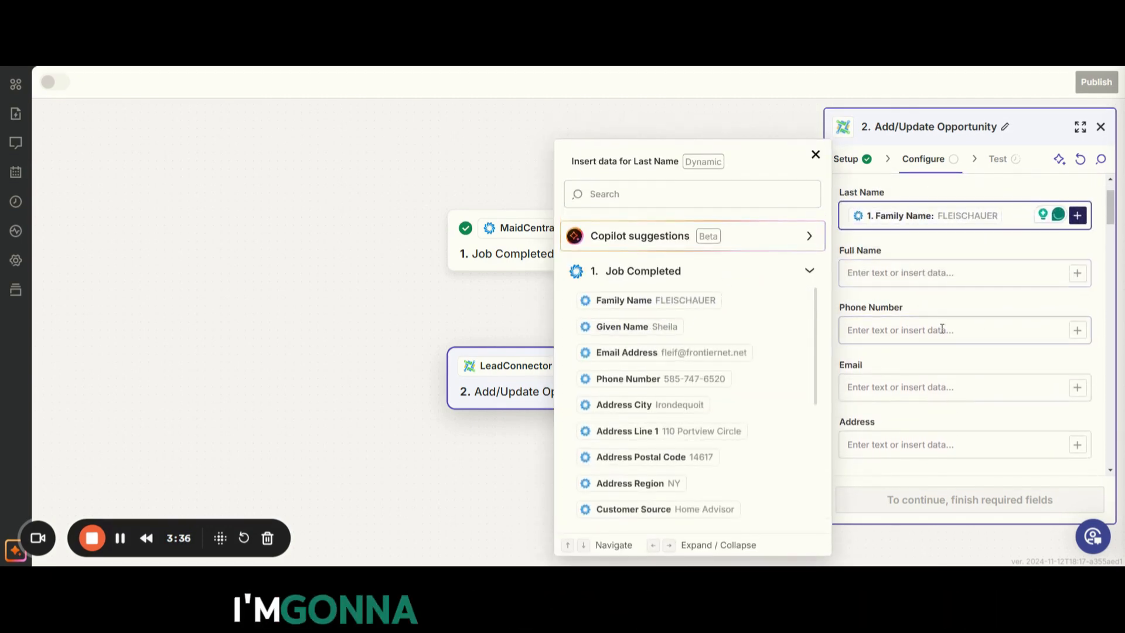
pyautogui.click(990, 314)
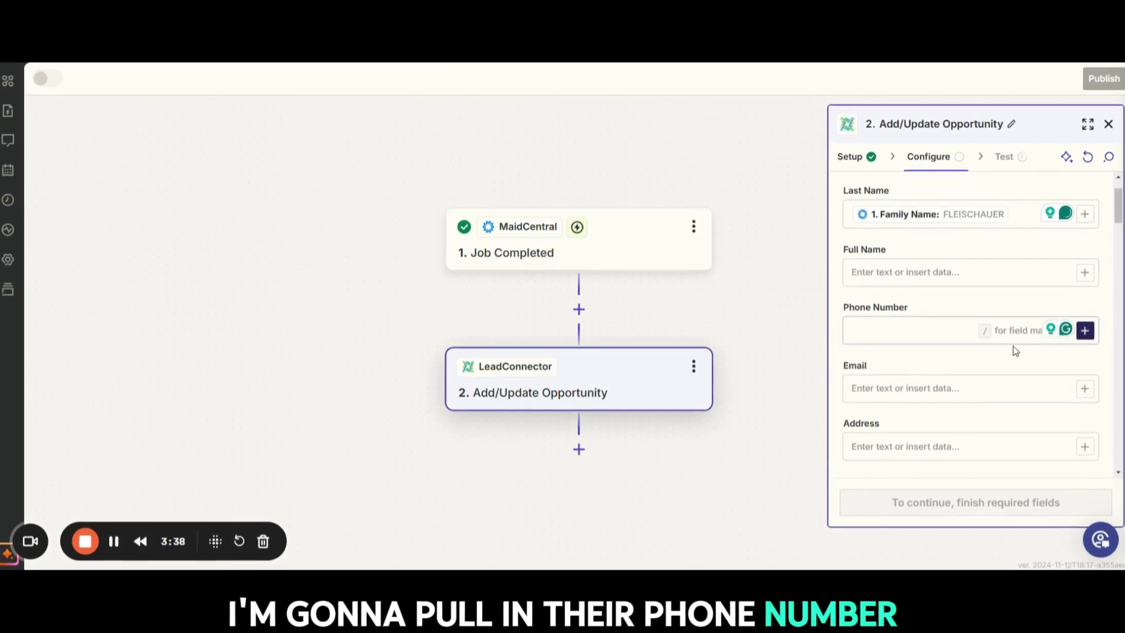
pyautogui.click(1013, 332)
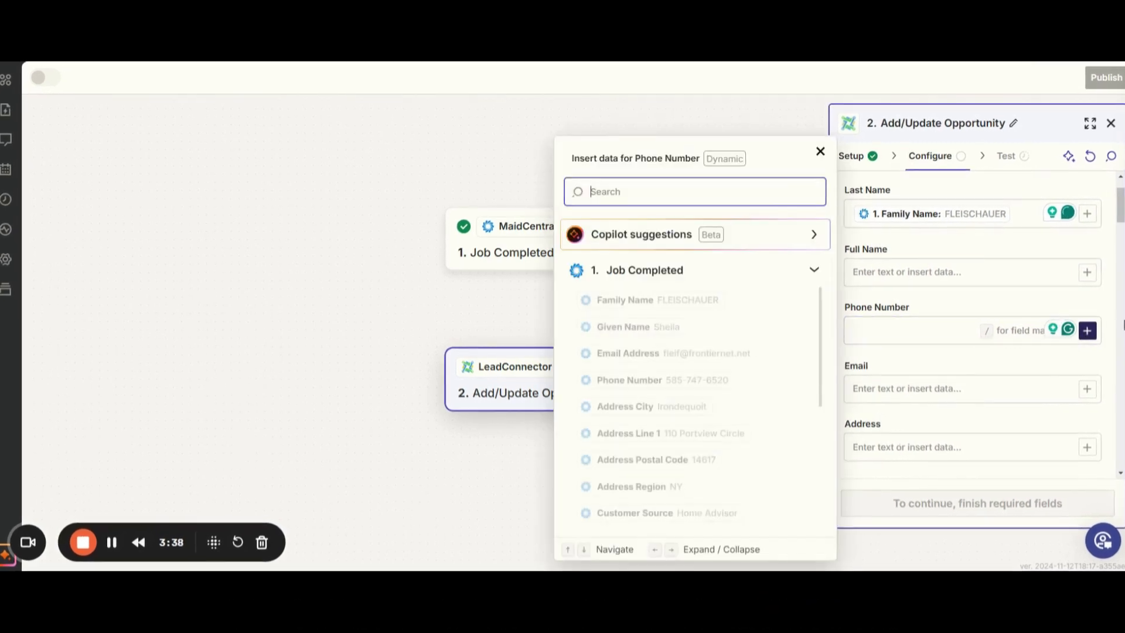
pyautogui.click(702, 381)
pyautogui.scroll(-1, 879, 376)
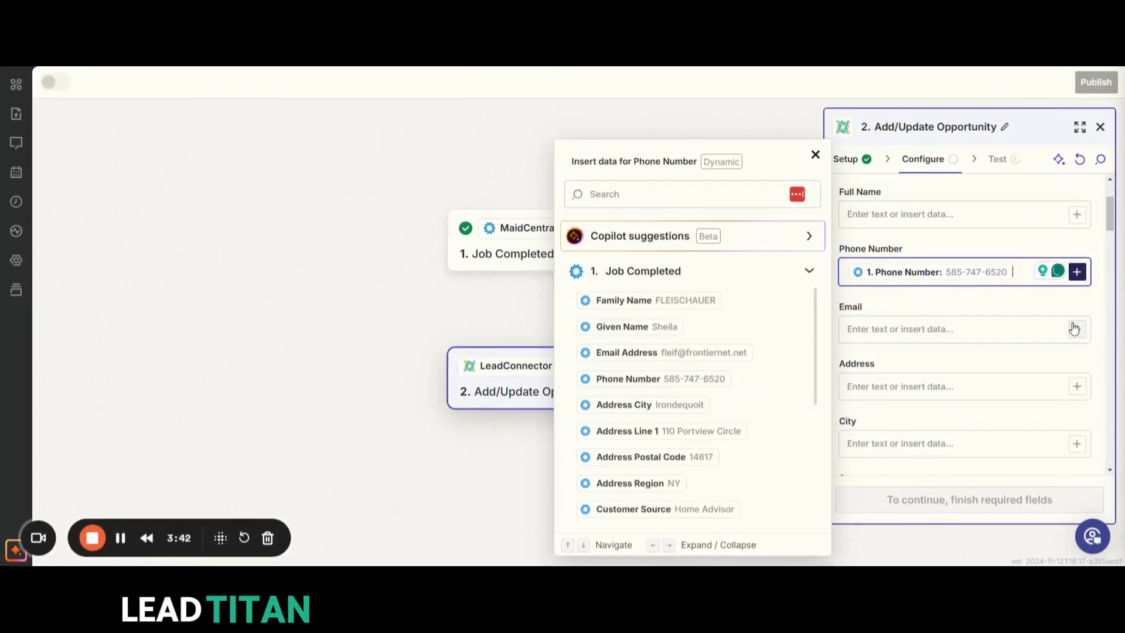
pyautogui.click(1075, 329)
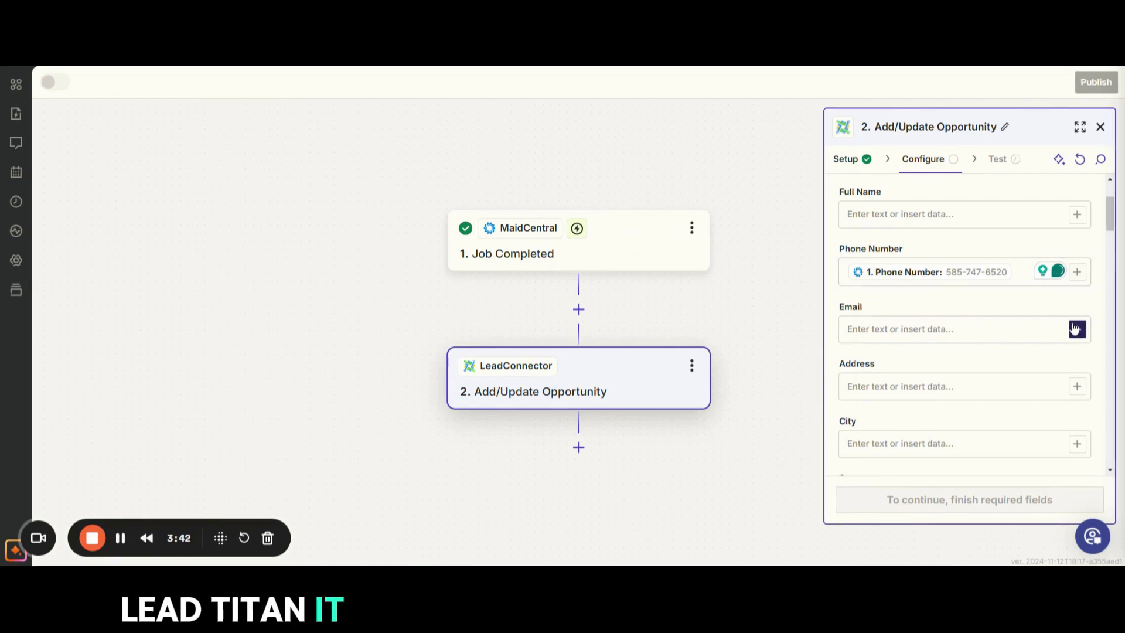
pyautogui.click(1077, 330)
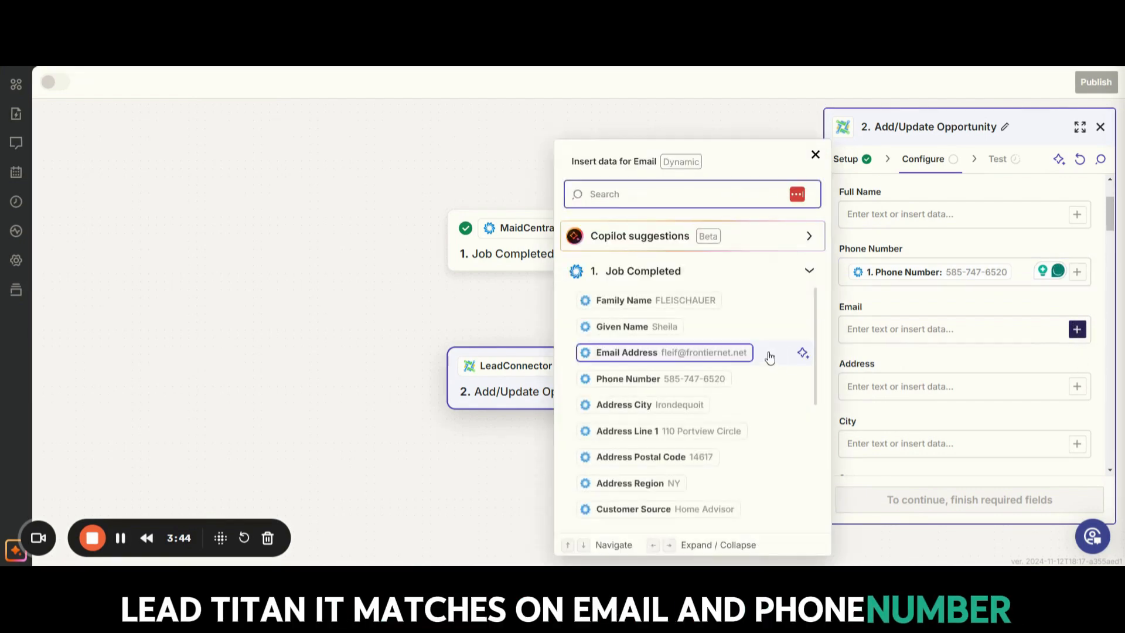
pyautogui.click(713, 354)
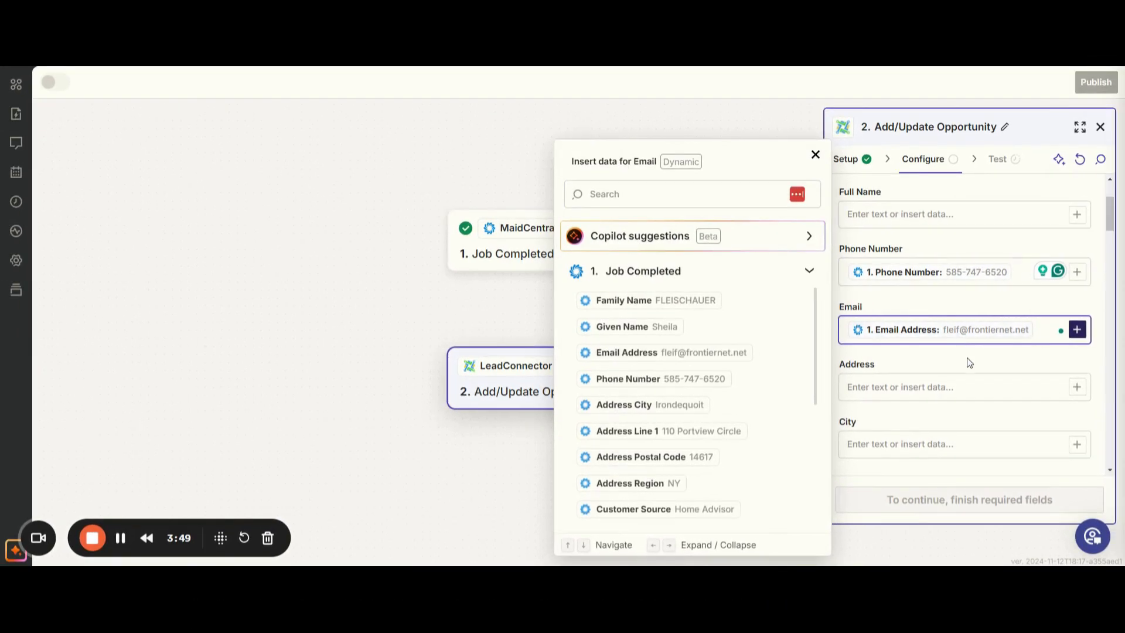
# Step: Leave the address, tags and source fields empty and set Mark as Lead to False for the opportunity
pyautogui.scroll(-1, 970, 362)
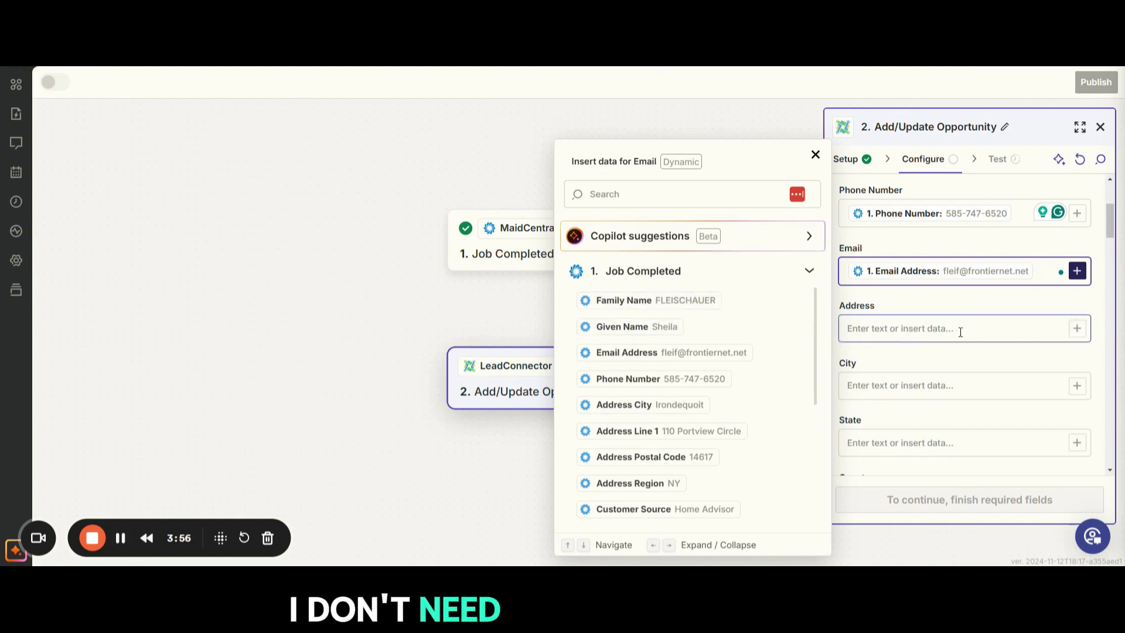
pyautogui.scroll(-3, 938, 365)
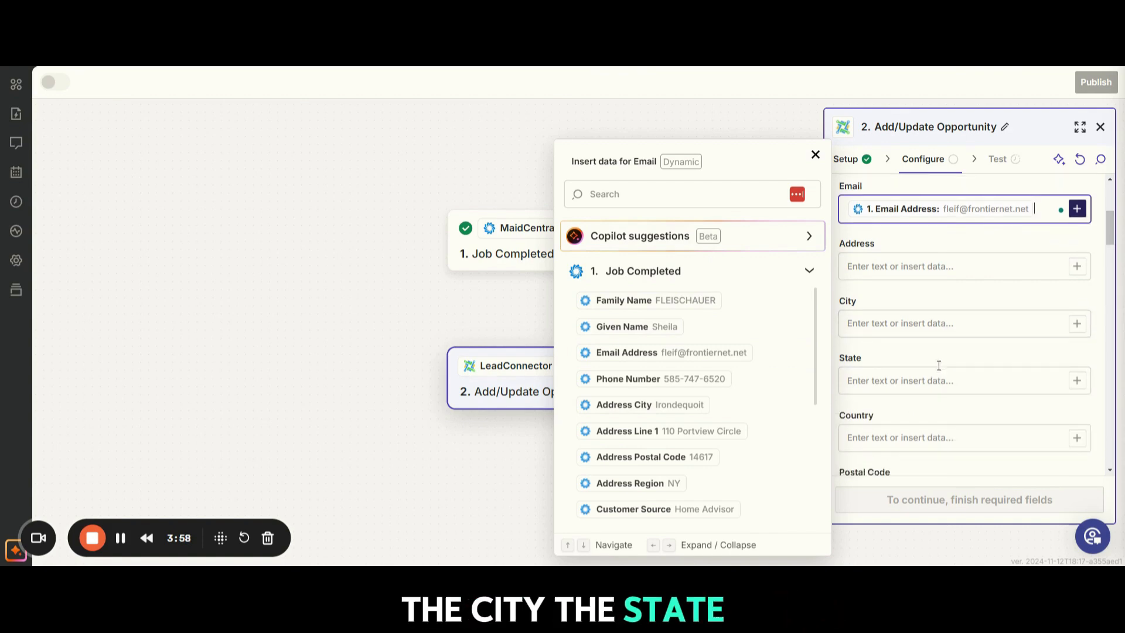
pyautogui.scroll(-1, 938, 365)
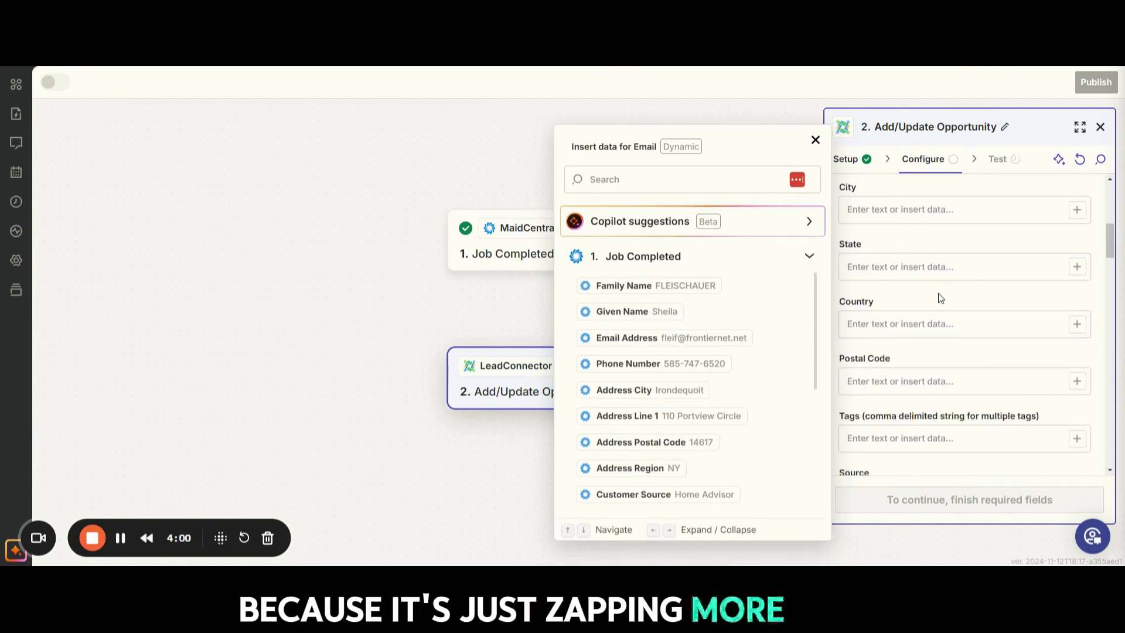
pyautogui.scroll(-3, 940, 298)
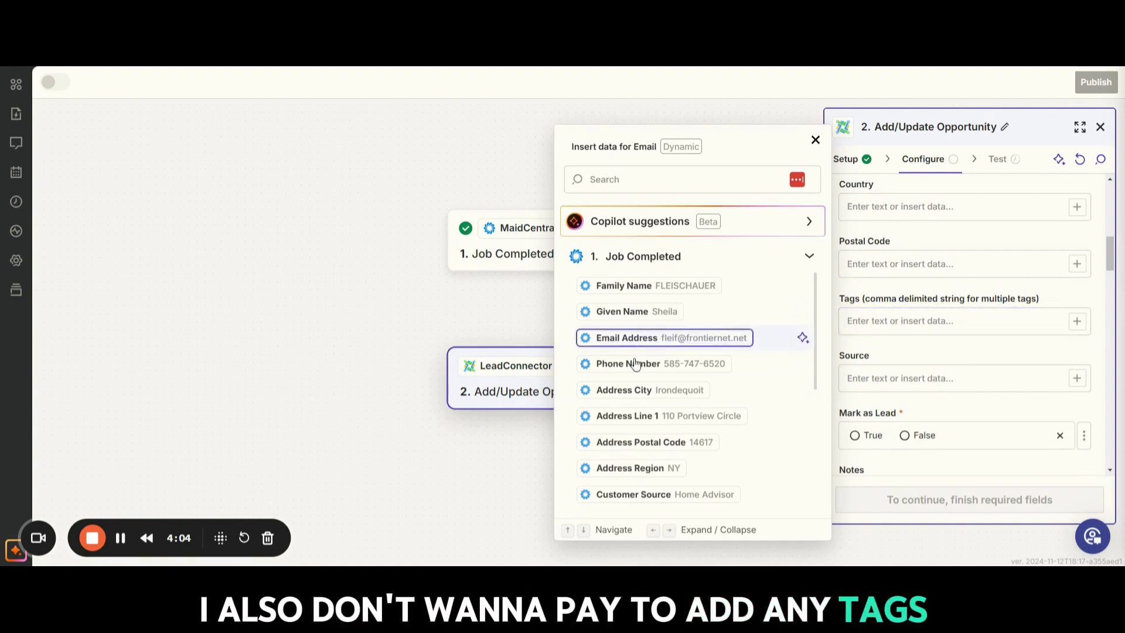
pyautogui.scroll(-2, 882, 320)
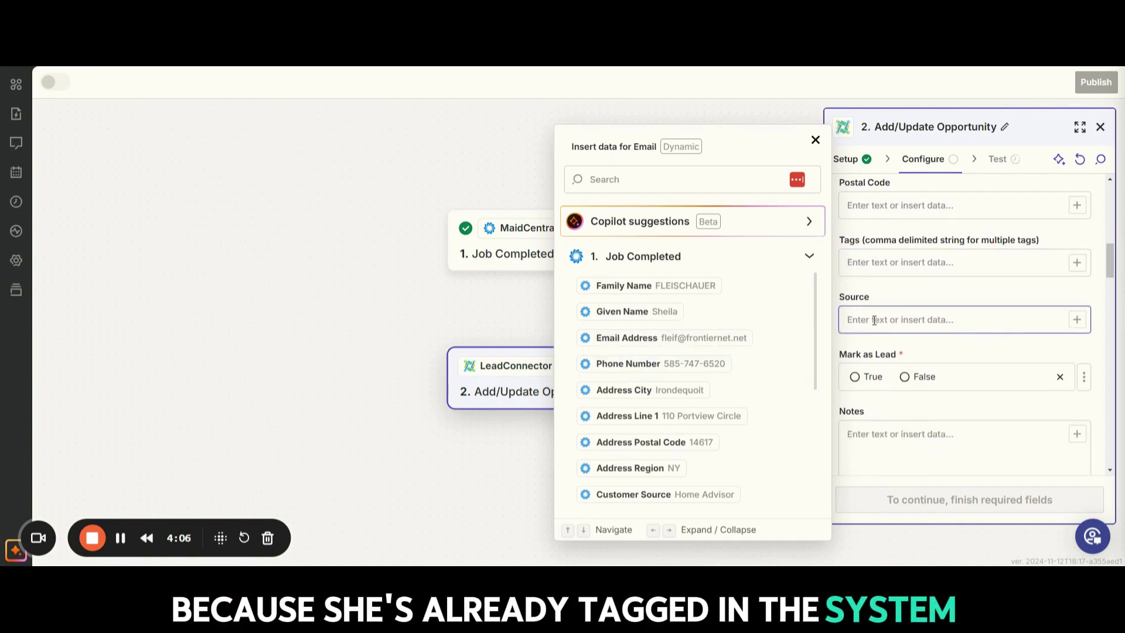
pyautogui.scroll(-2, 939, 313)
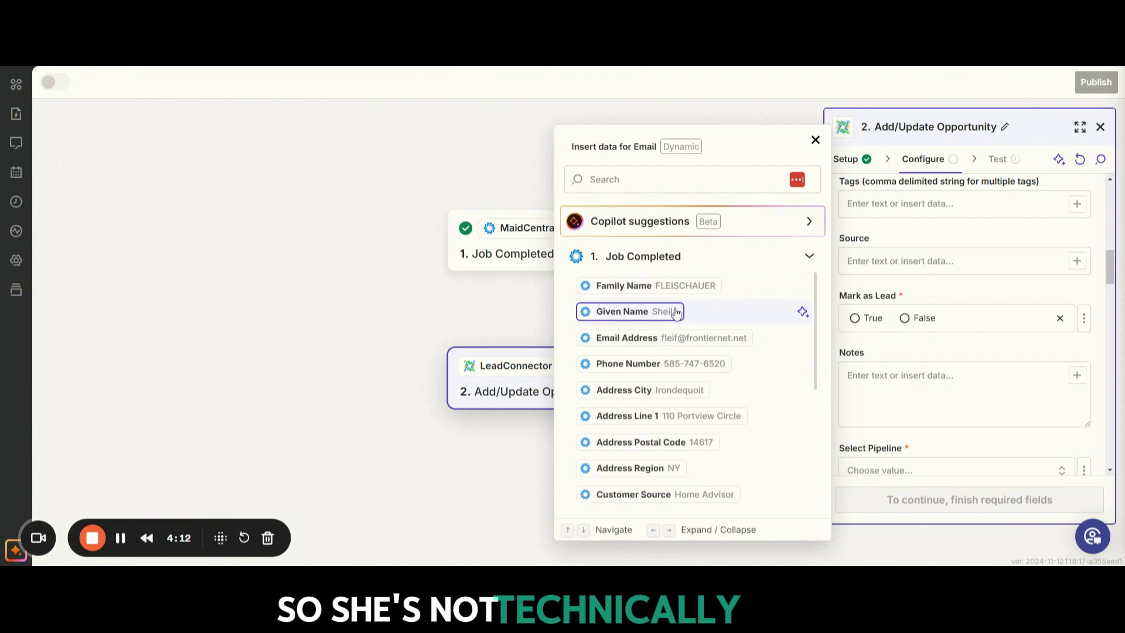
pyautogui.click(906, 320)
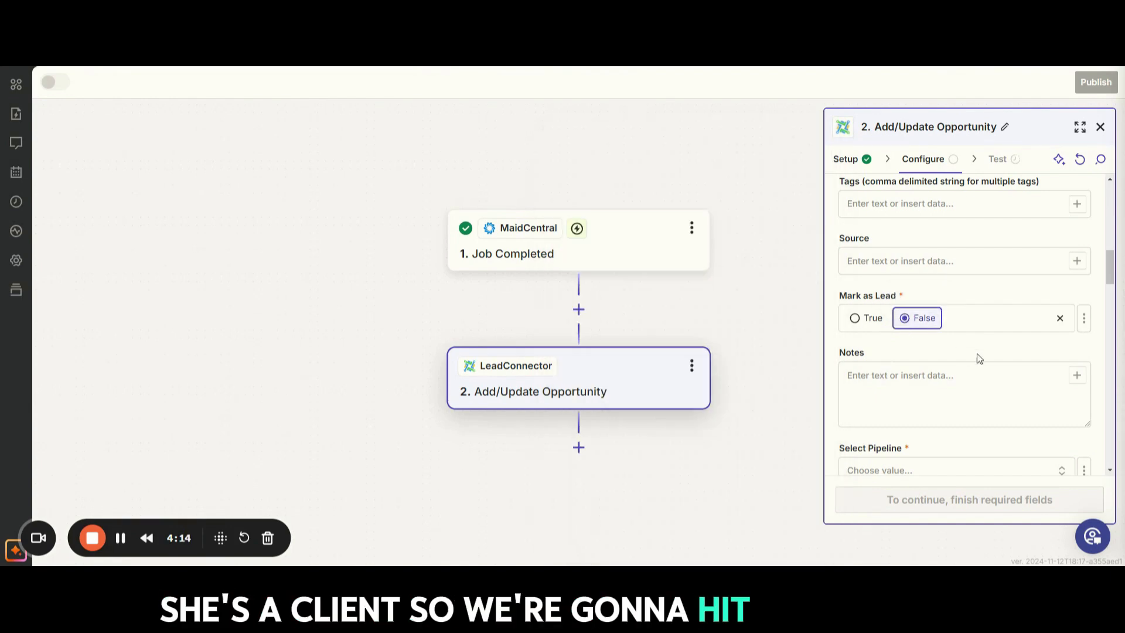
# Step: Select Sales Pipeline as the opportunity's pipeline
pyautogui.scroll(-3, 974, 353)
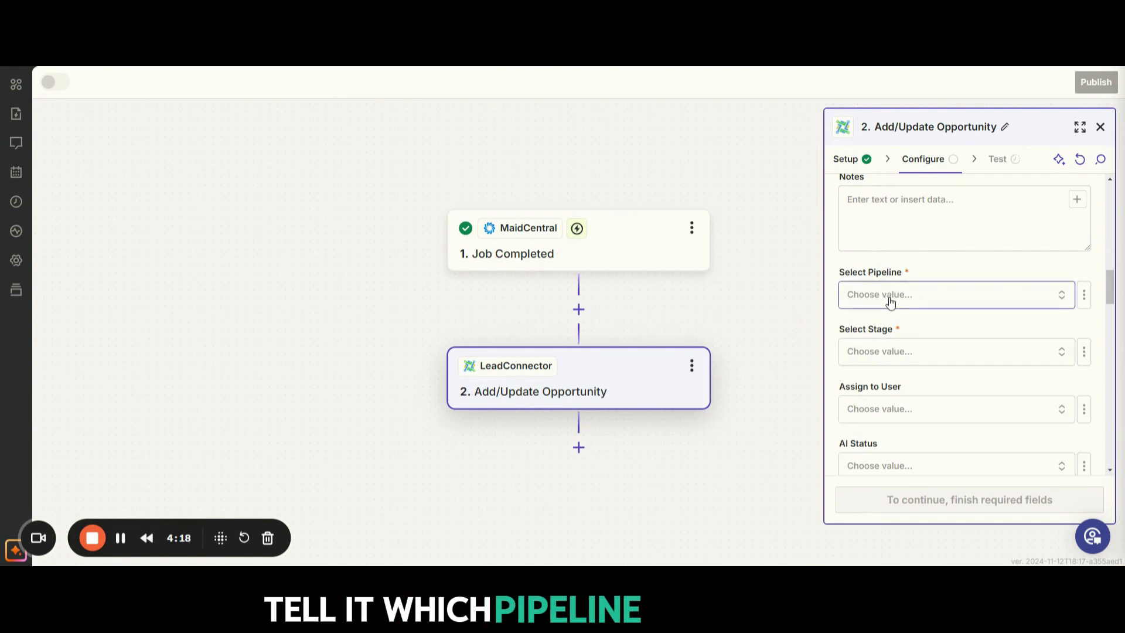
pyautogui.click(890, 300)
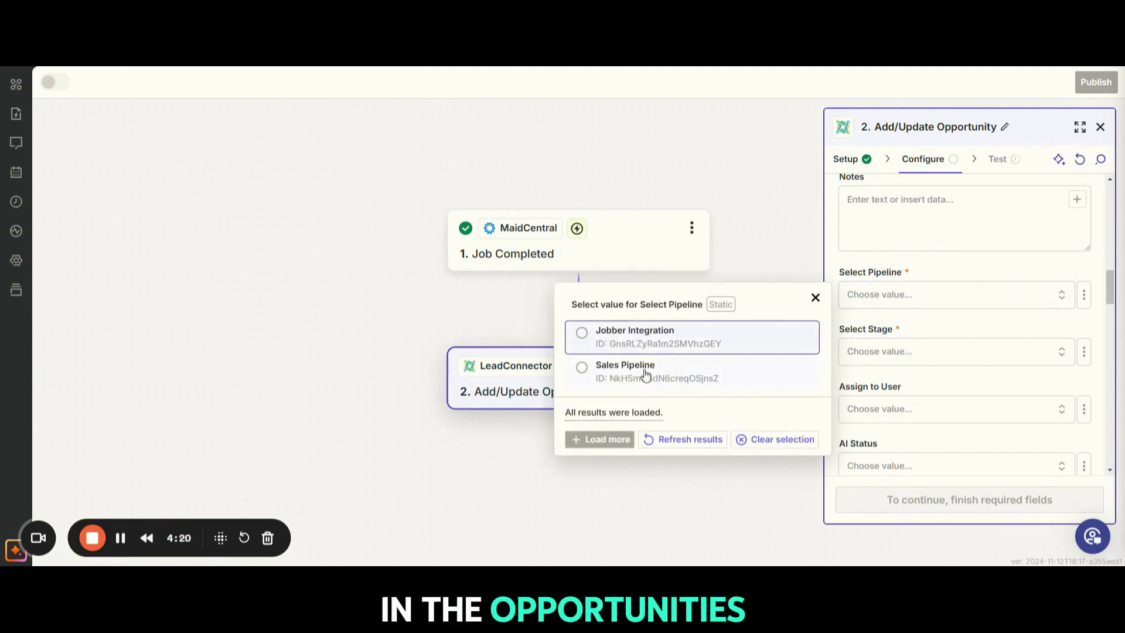
pyautogui.click(615, 375)
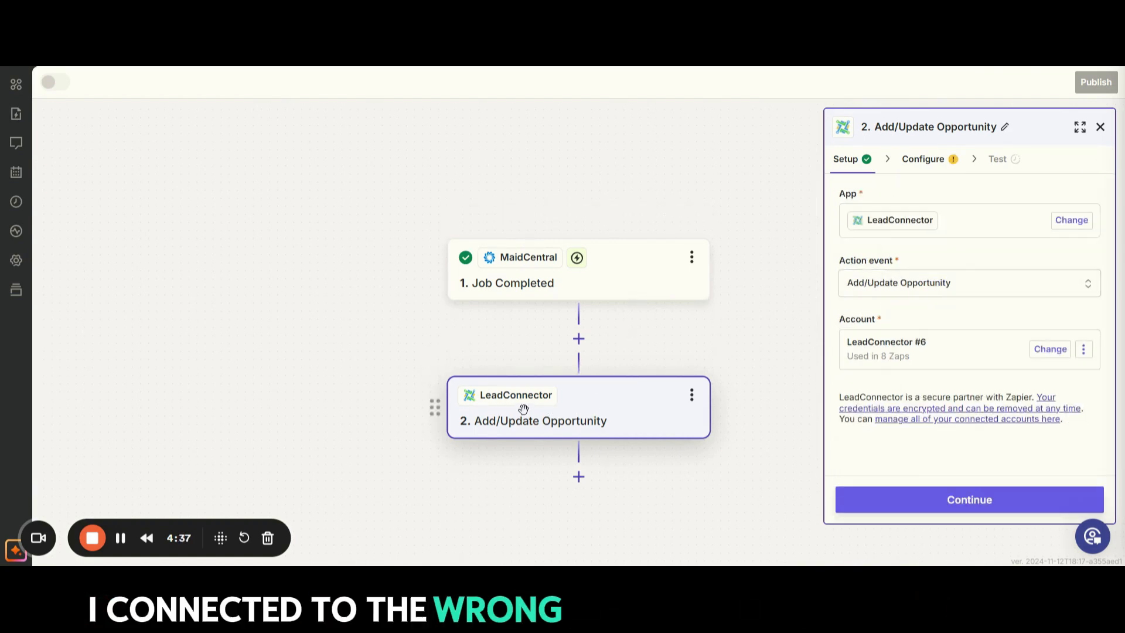
# Step: Switch the action's connected account to Maid 4 Time - Lead Titan and continue to its field configuration
pyautogui.click(984, 361)
pyautogui.scroll(-4, 660, 419)
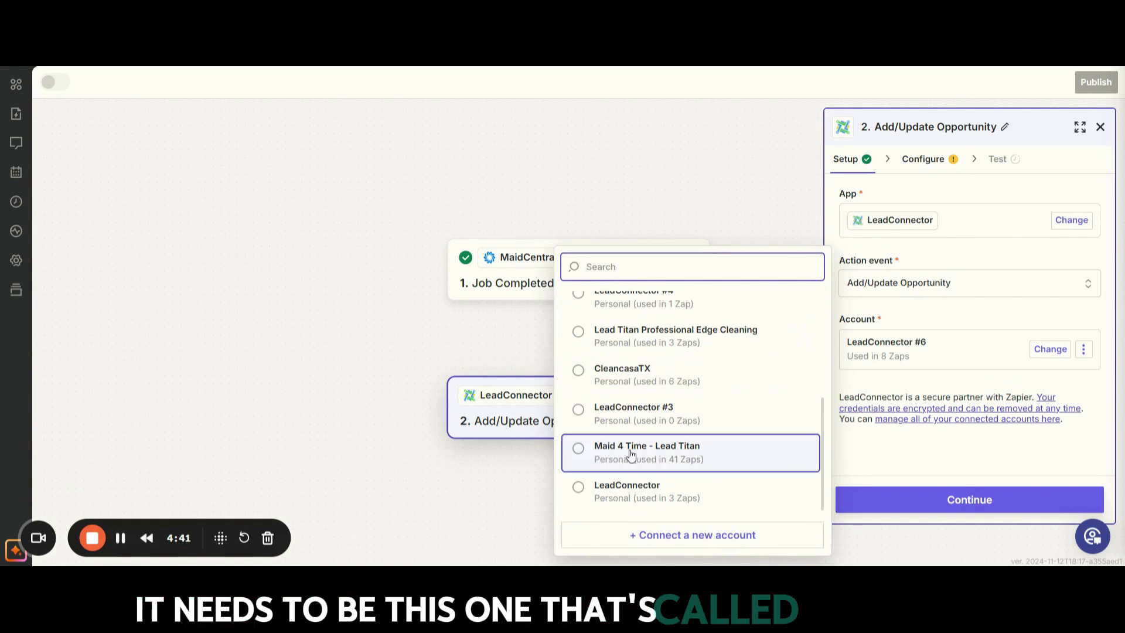
pyautogui.click(622, 452)
pyautogui.click(957, 503)
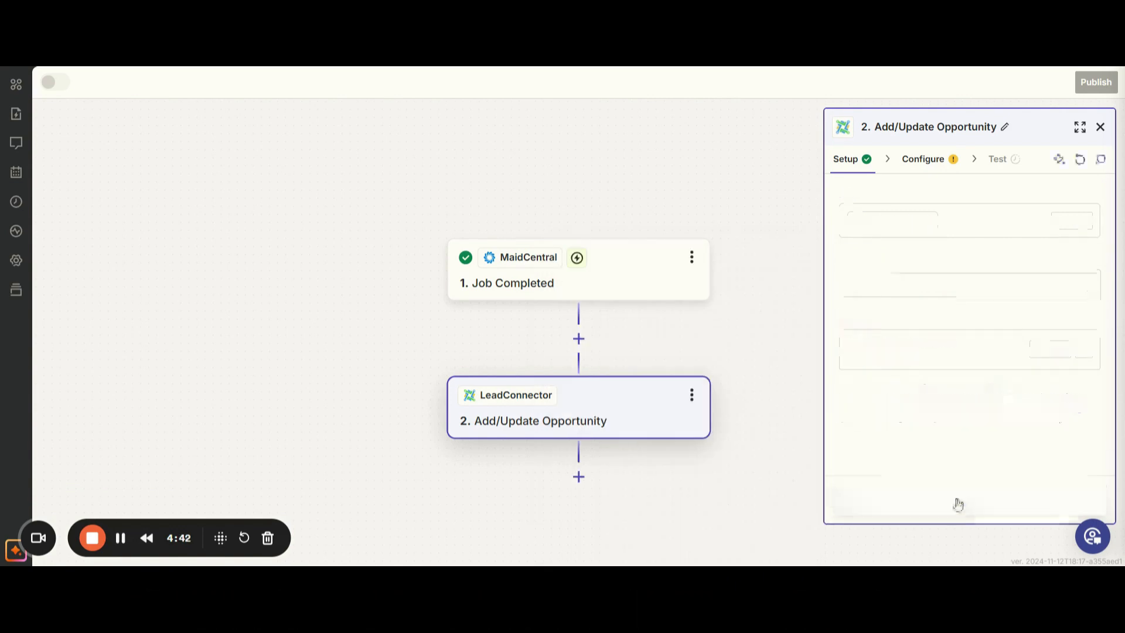
# Step: Set the opportunity's pipeline to Maid Central Pipeline
pyautogui.scroll(-3, 971, 374)
pyautogui.scroll(-8, 971, 374)
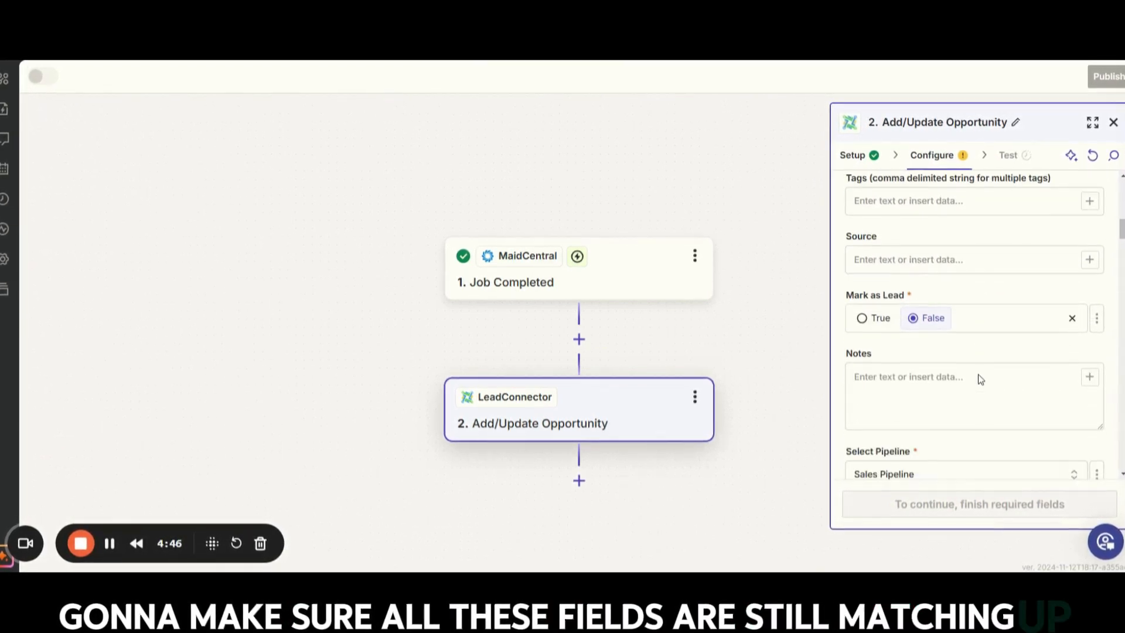
pyautogui.scroll(-1, 980, 378)
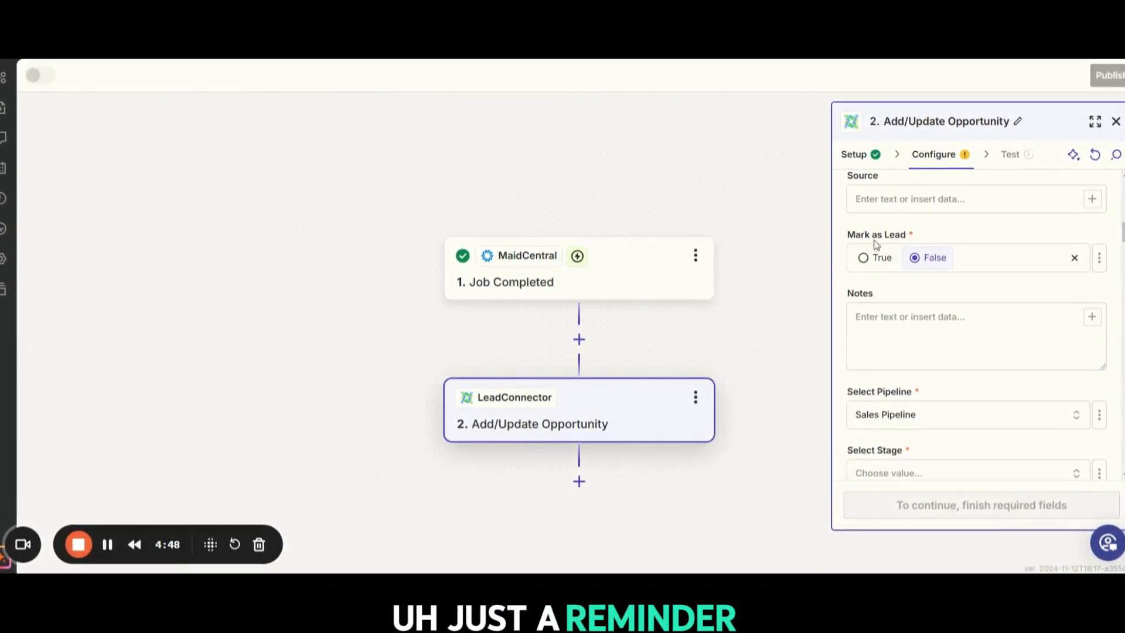
pyautogui.scroll(-1, 943, 364)
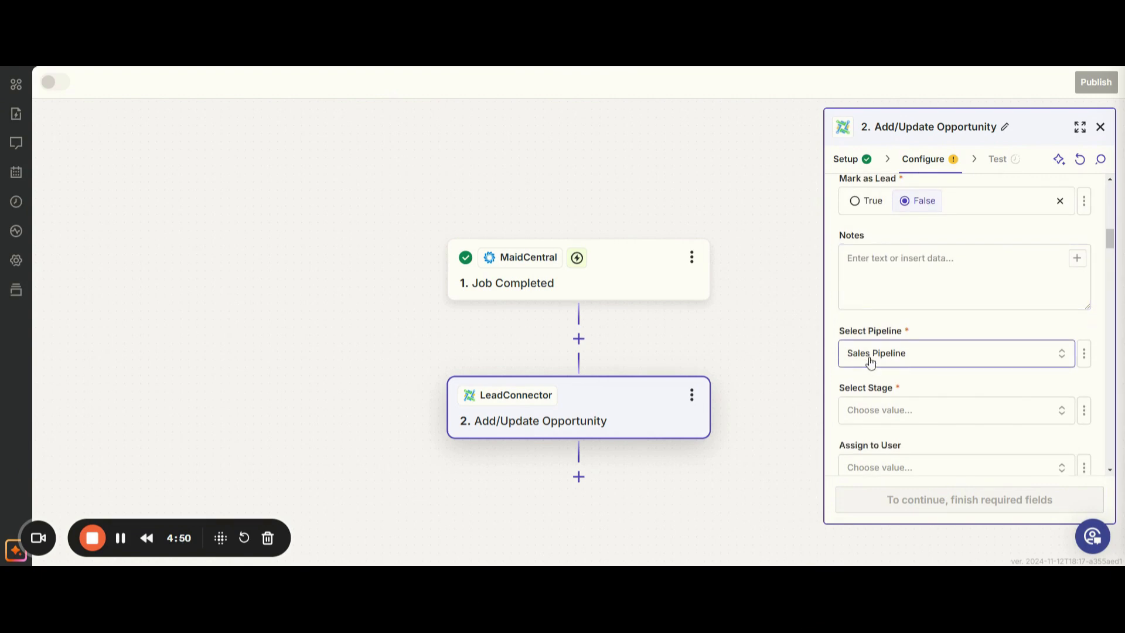
pyautogui.click(872, 363)
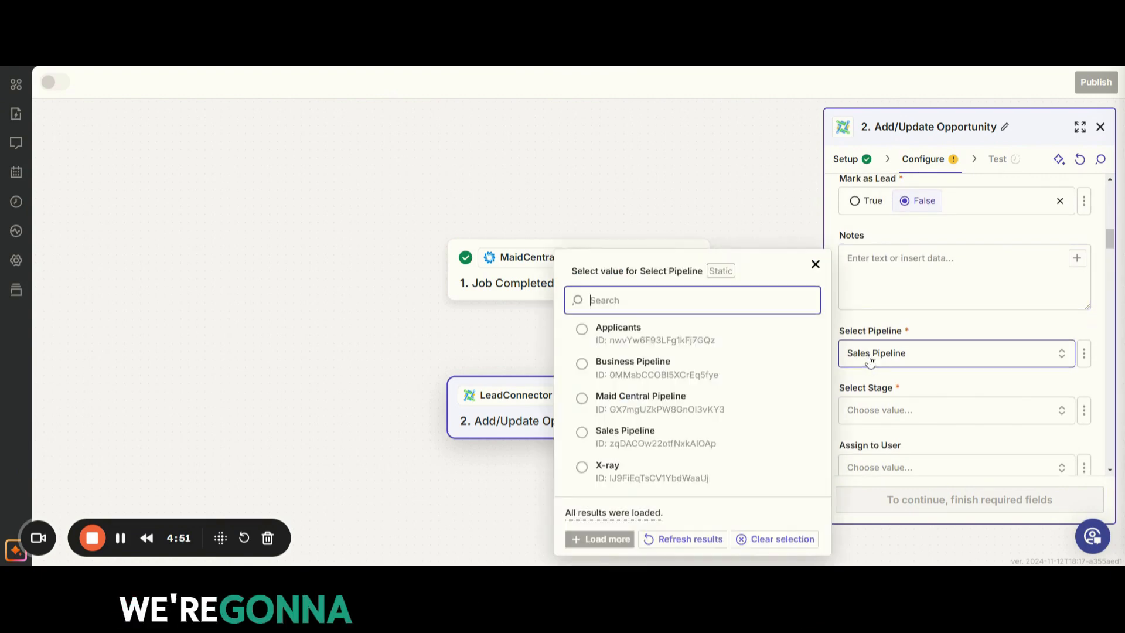
pyautogui.click(637, 402)
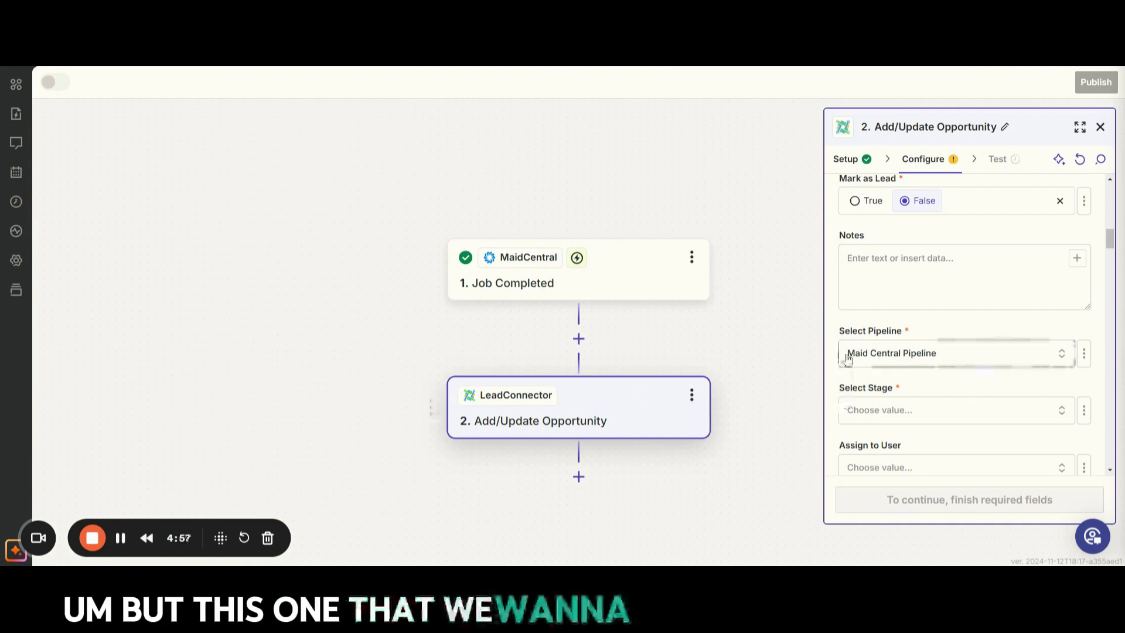
# Step: Set the opportunity's stage to (3b) Job Completed
pyautogui.scroll(-1, 944, 368)
pyautogui.click(910, 356)
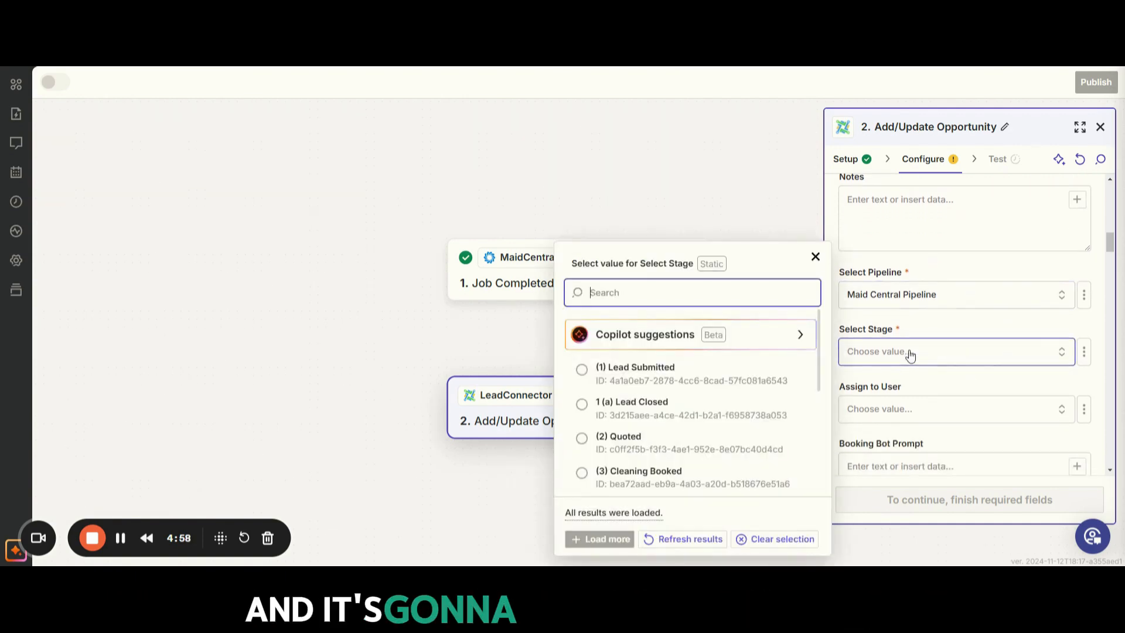
pyautogui.scroll(-3, 715, 422)
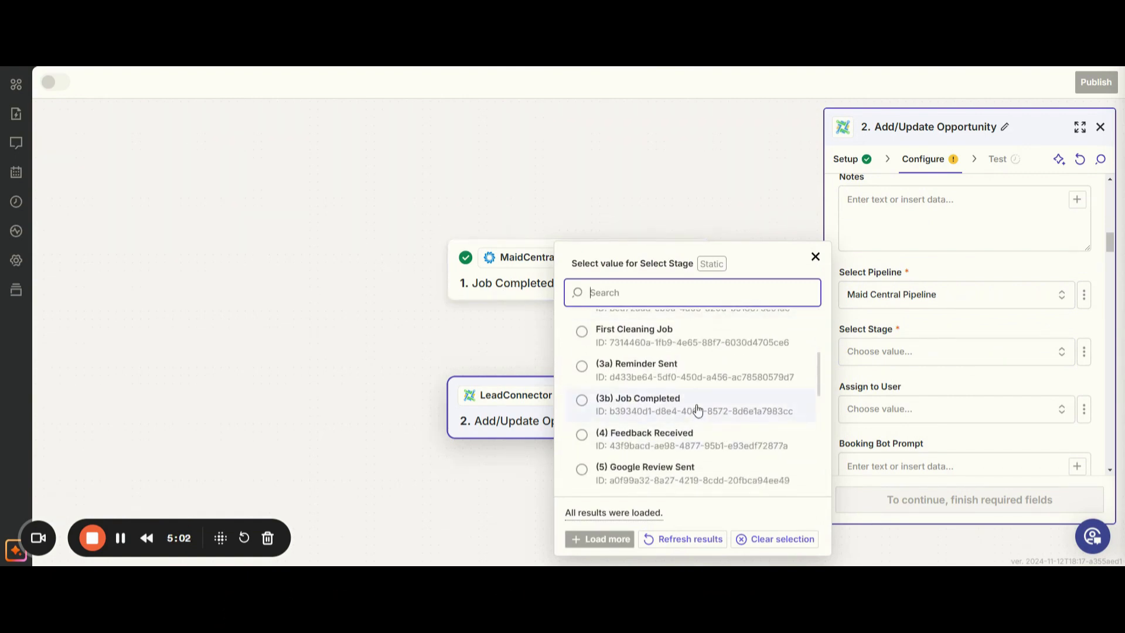
pyautogui.click(699, 412)
# Step: Leave the remaining optional opportunity fields empty and continue to the action's test
pyautogui.scroll(-2, 957, 392)
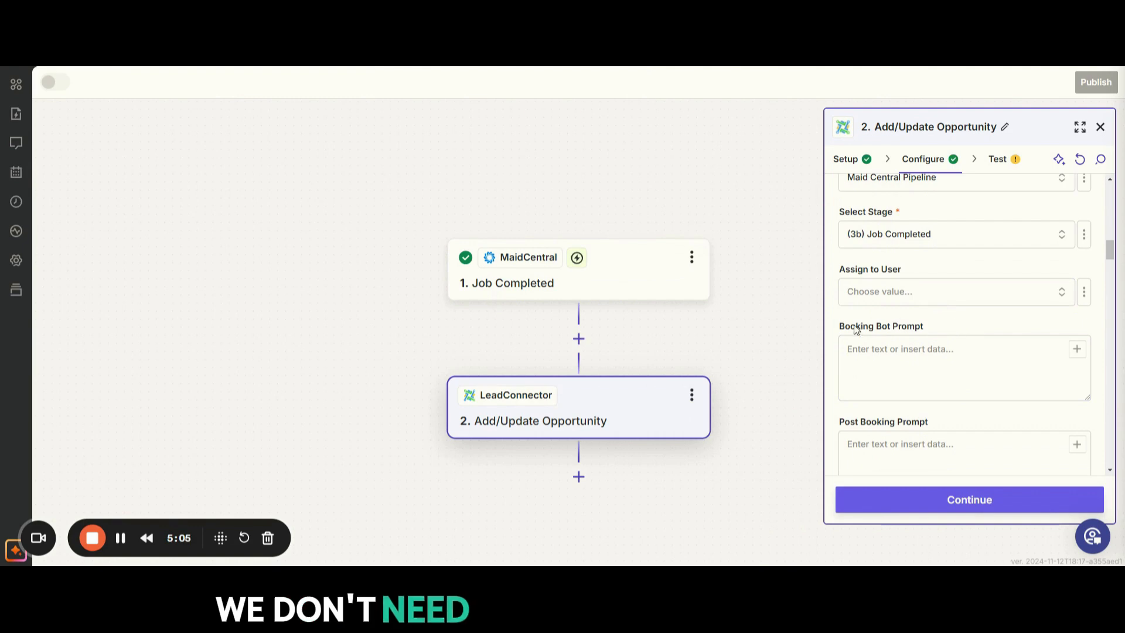
pyautogui.scroll(-8, 953, 360)
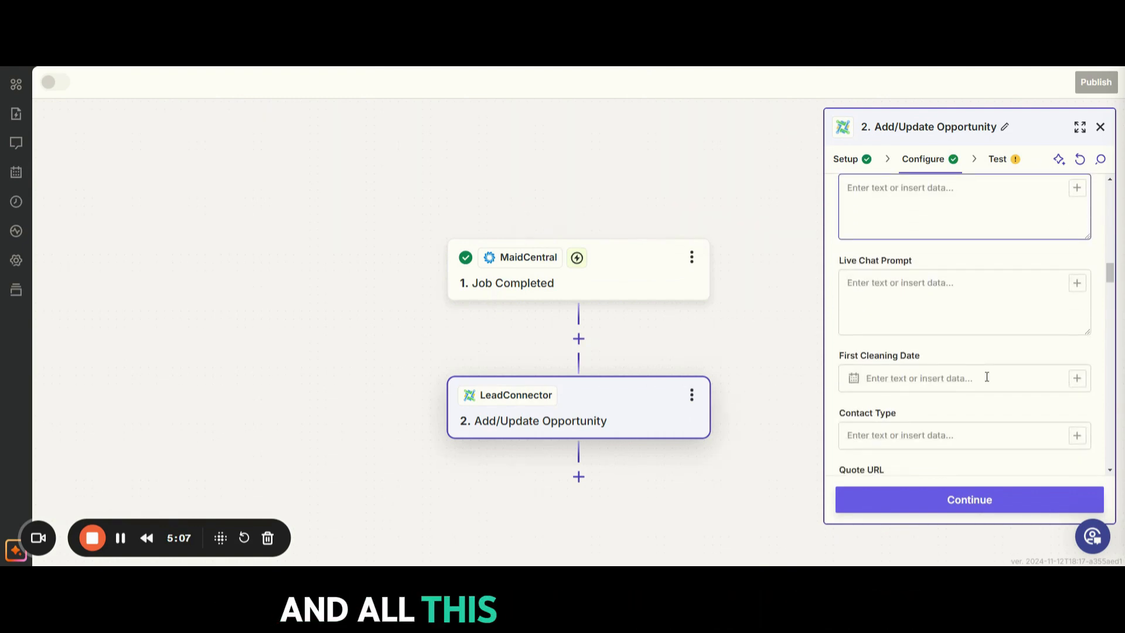
pyautogui.scroll(-5, 979, 381)
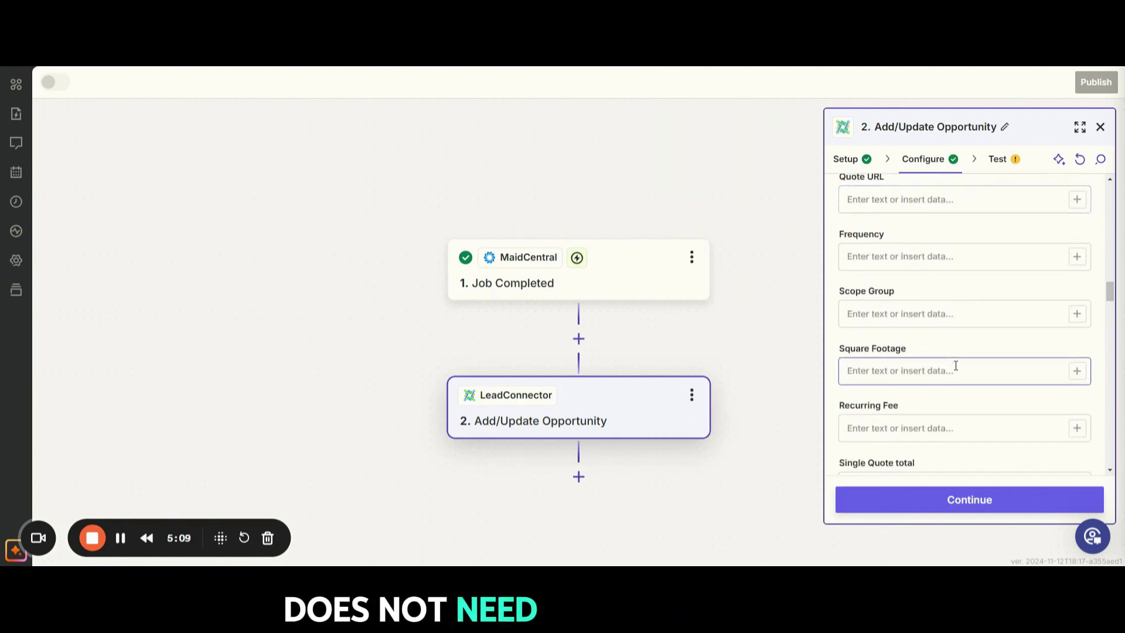
pyautogui.scroll(-12, 967, 396)
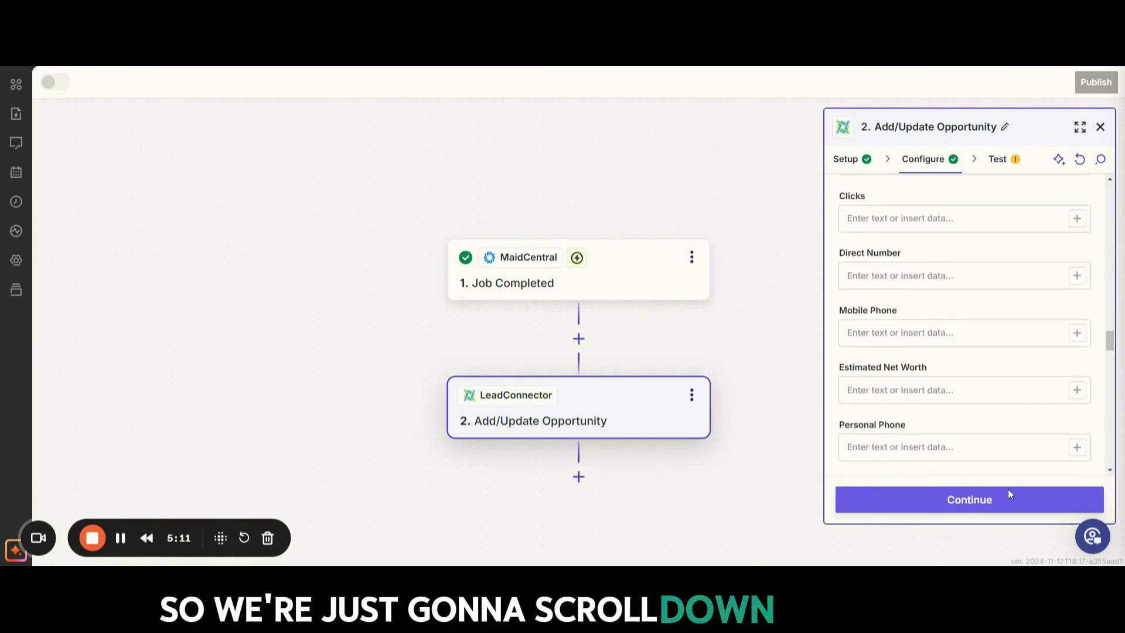
pyautogui.click(987, 502)
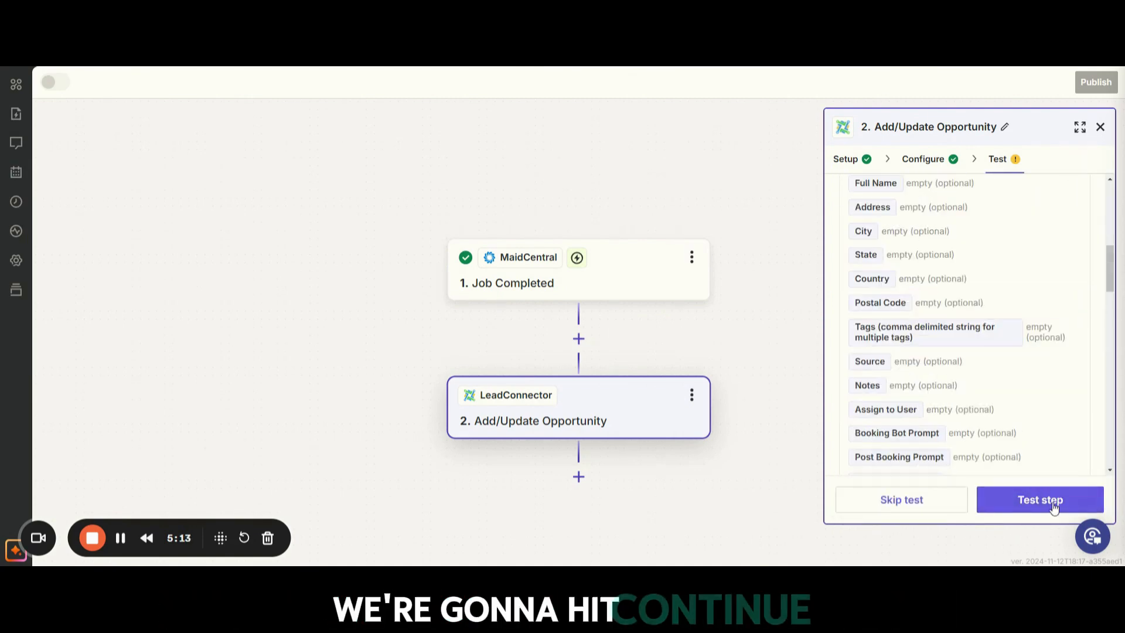
# Step: Review the contact, lead, pipeline and stage data going into the action, and run its test
pyautogui.scroll(3, 1008, 437)
pyautogui.scroll(3, 1002, 398)
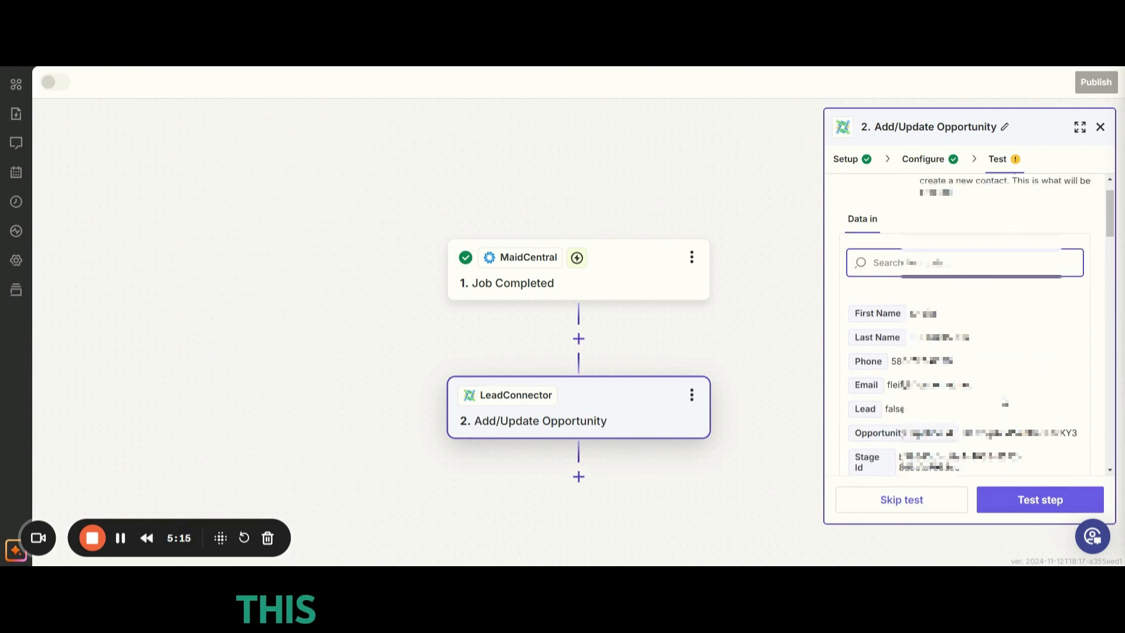
pyautogui.scroll(-2, 938, 323)
pyautogui.scroll(1, 879, 264)
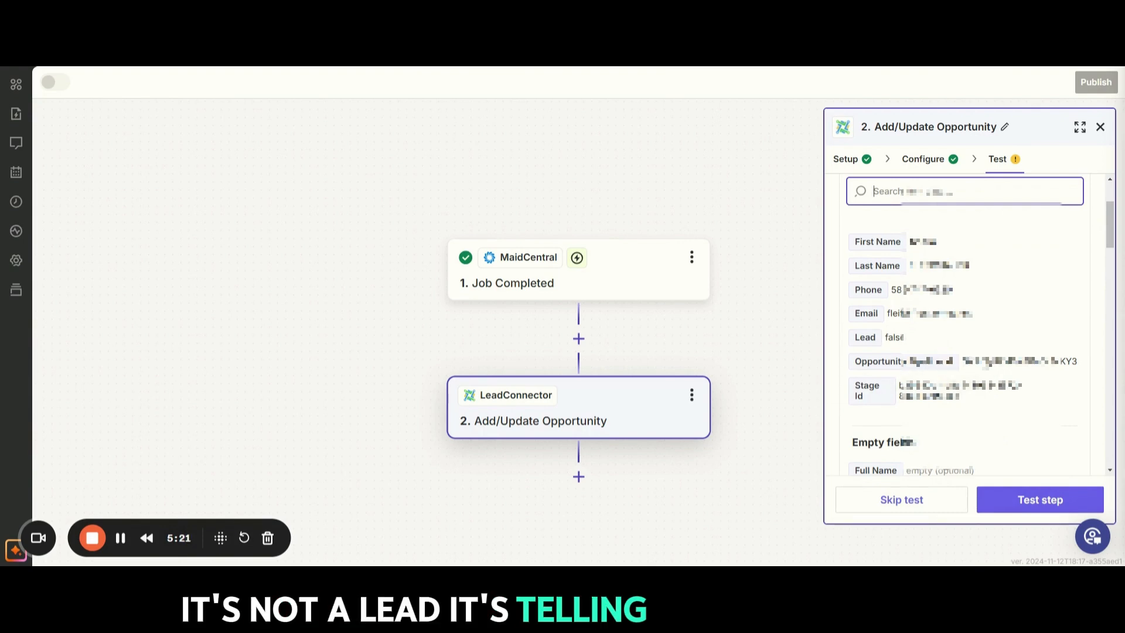
pyautogui.scroll(-5, 996, 351)
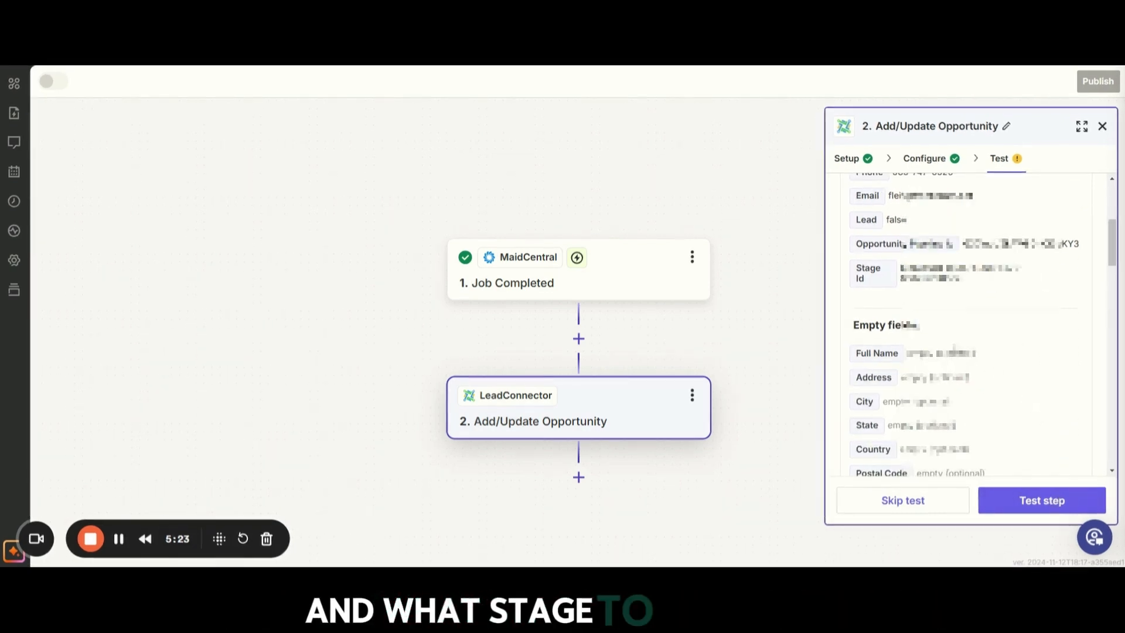
pyautogui.scroll(-10, 974, 349)
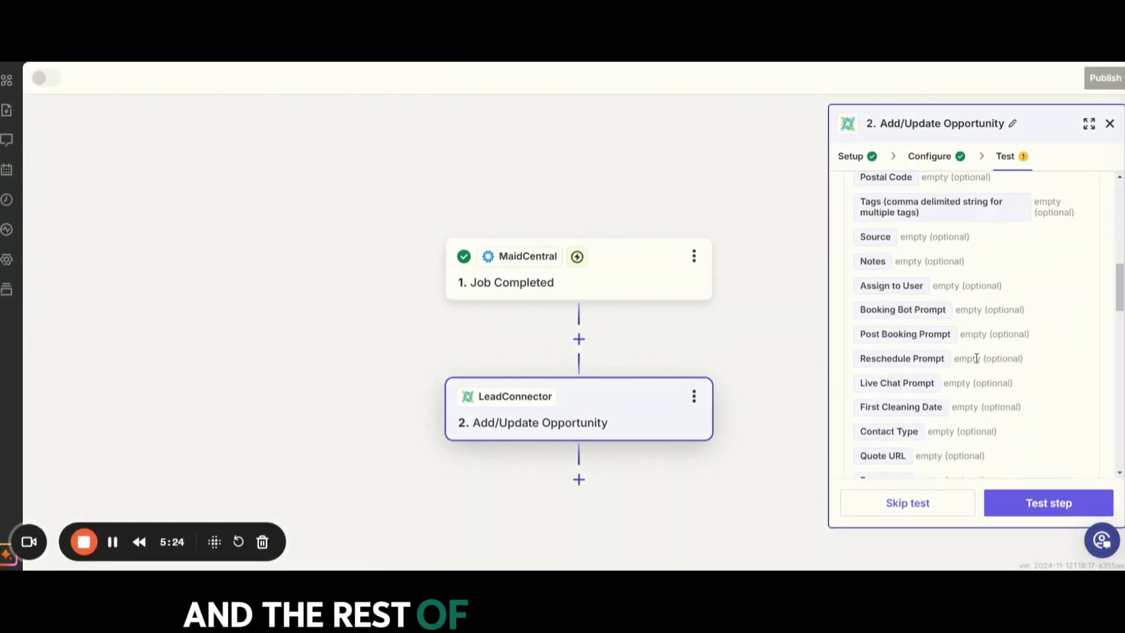
pyautogui.click(1043, 505)
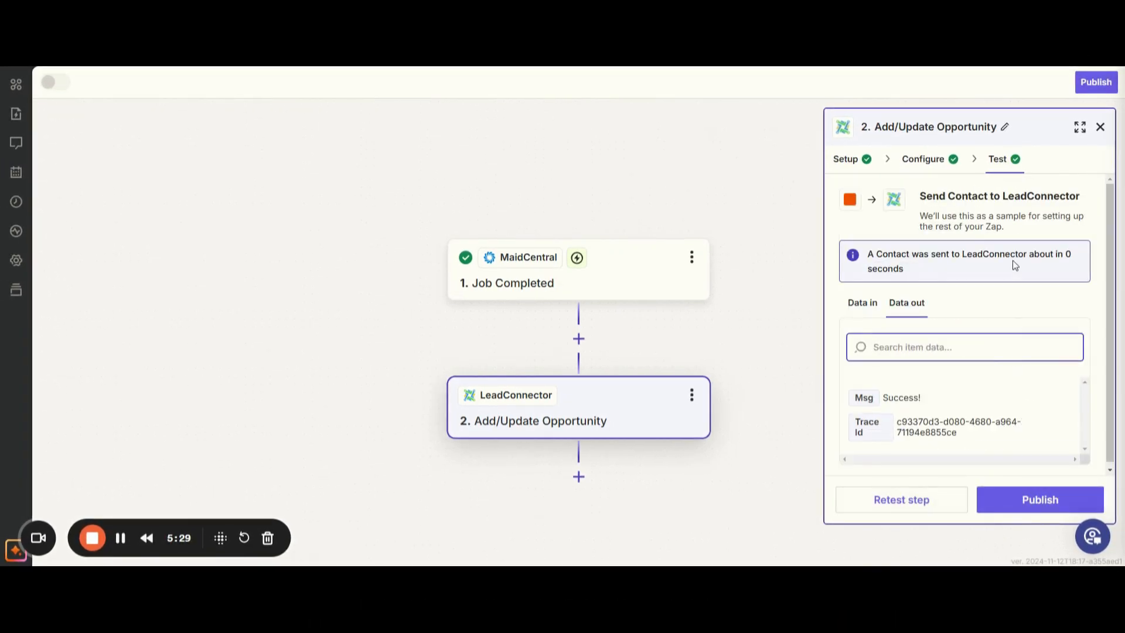
# Step: Publish the Zap
pyautogui.click(1041, 500)
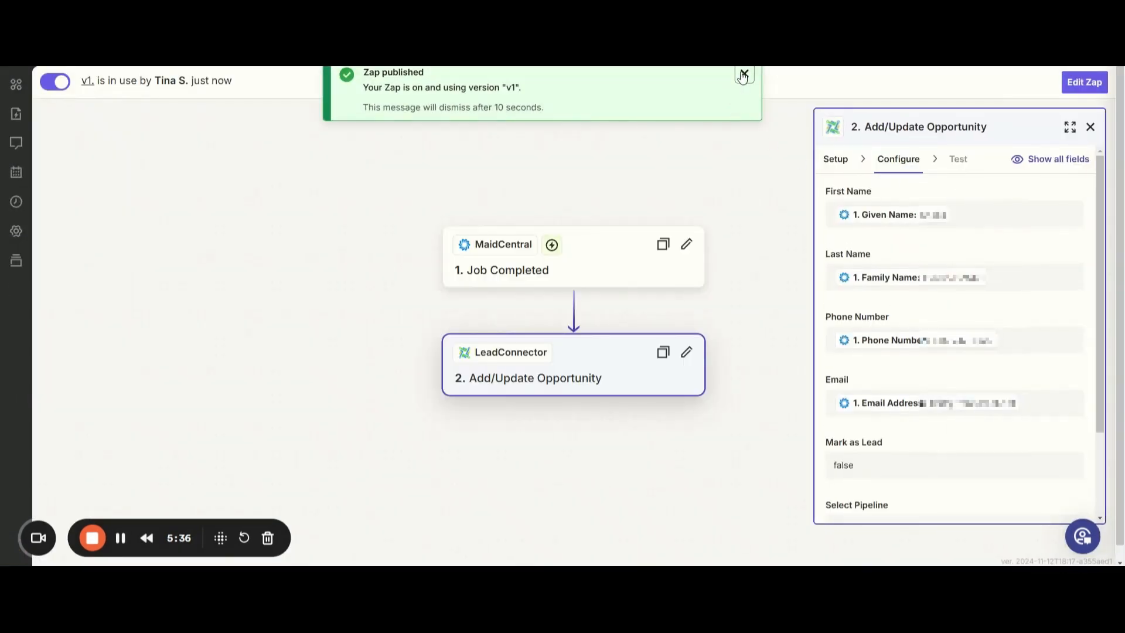
pyautogui.click(743, 77)
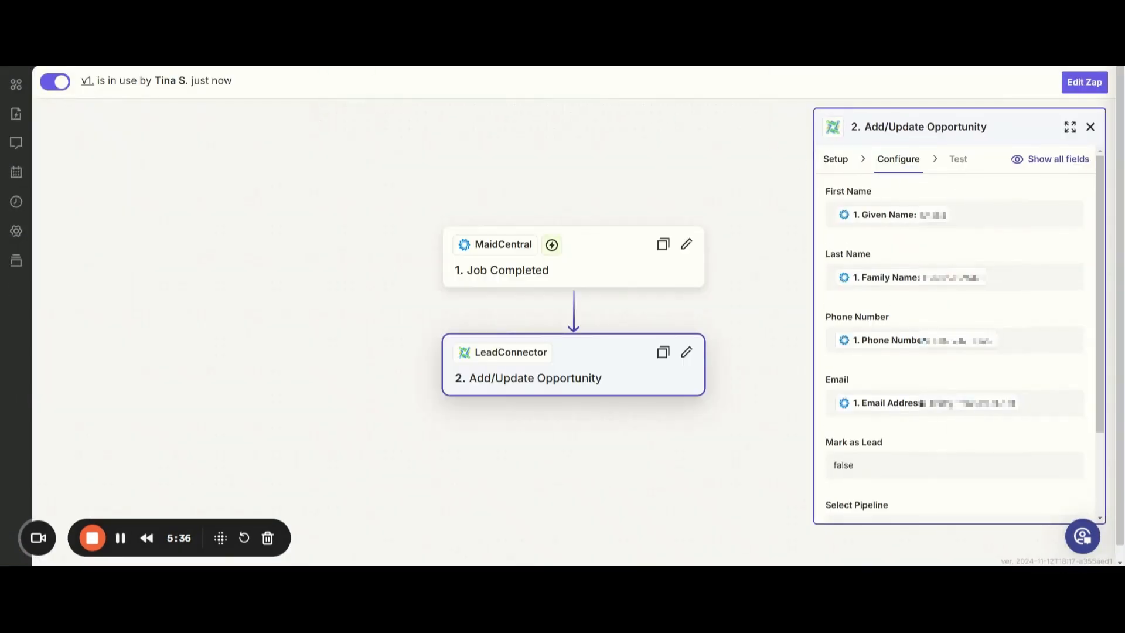
pyautogui.click(580, 61)
pyautogui.click(574, 95)
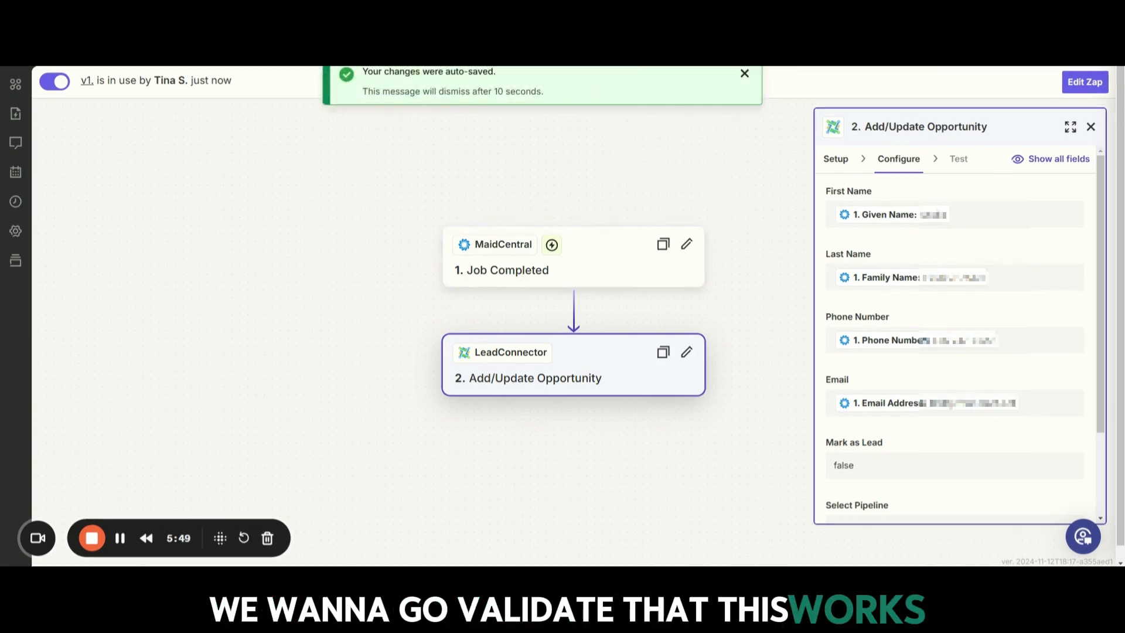
# Step: Switch to the Lead Titan app and open the Maid 4 Time Rochester sub-account
pyautogui.click(182, 35)
pyautogui.click(69, 101)
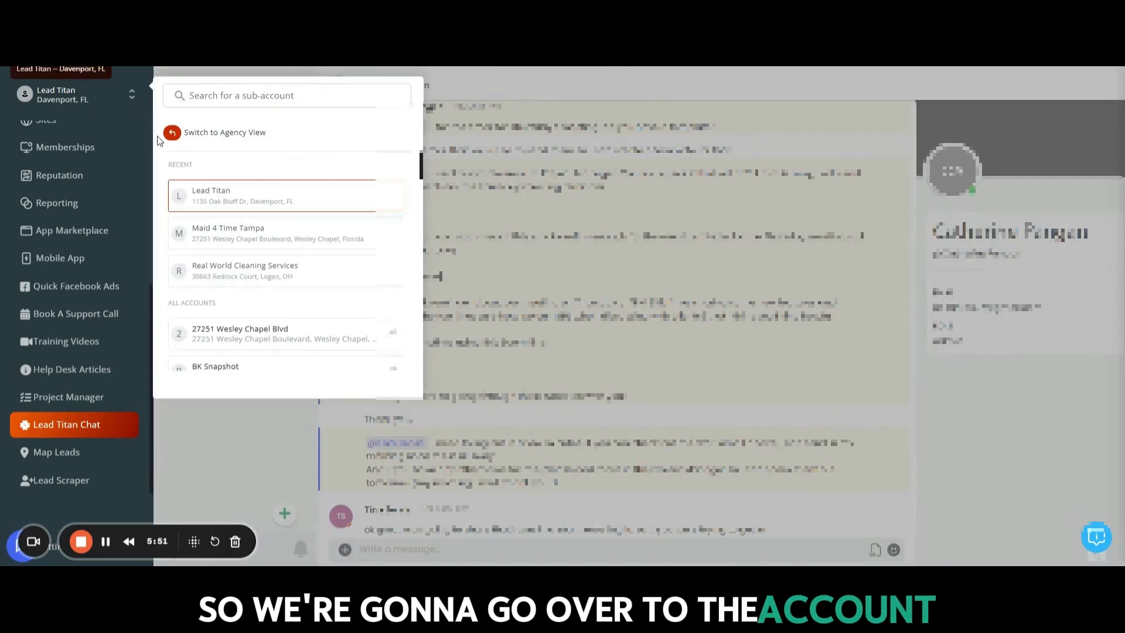
pyautogui.scroll(-15, 271, 270)
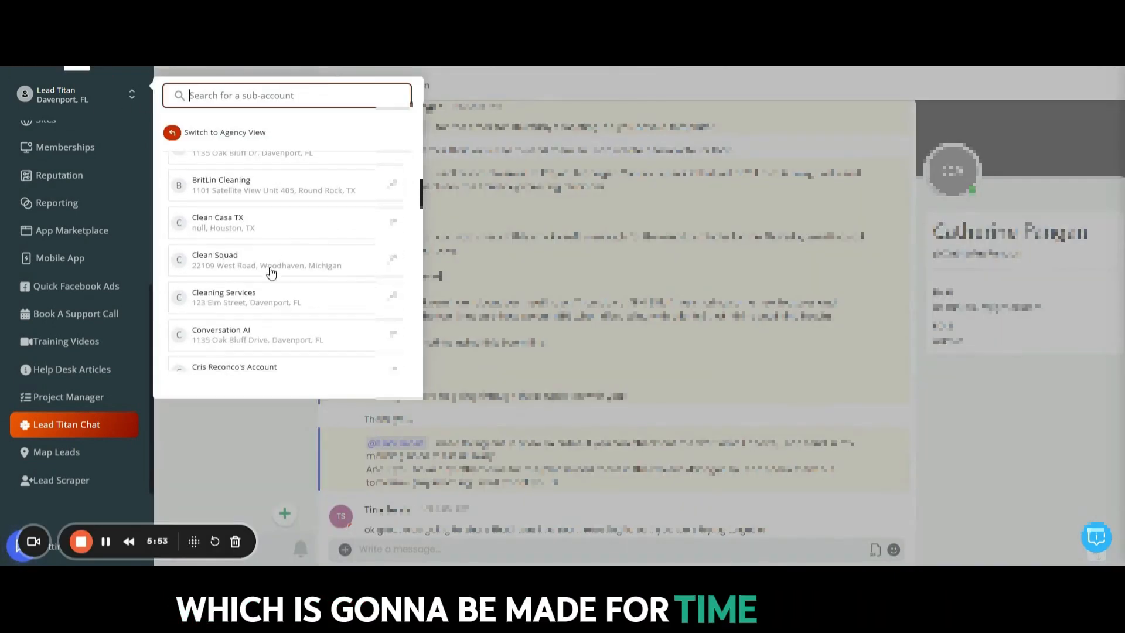
pyautogui.scroll(-4, 272, 278)
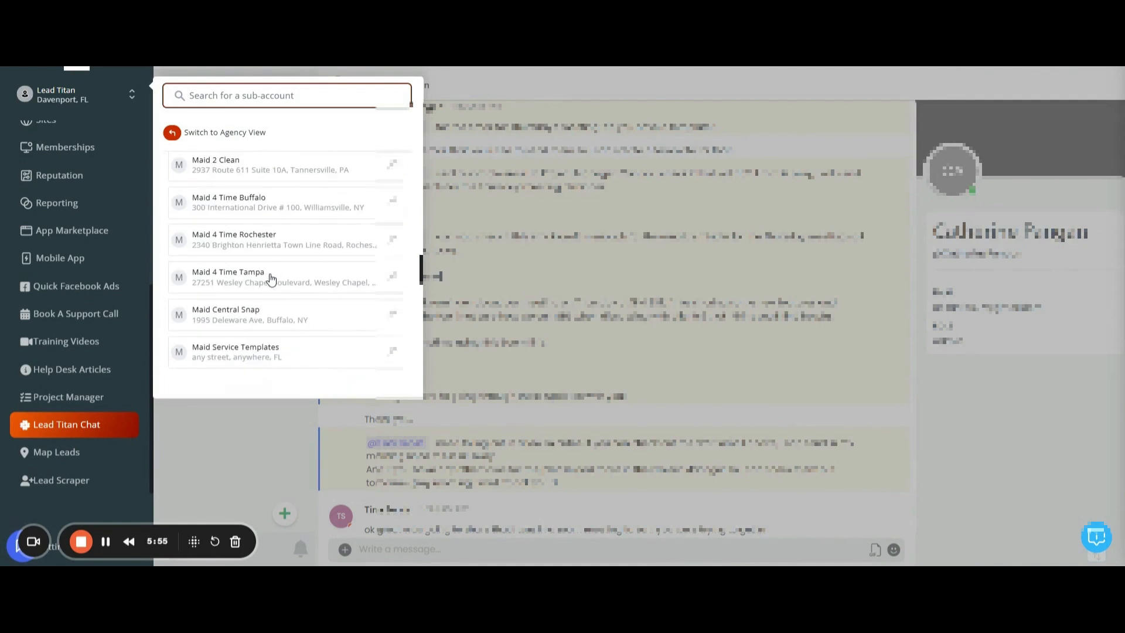
pyautogui.scroll(3, 264, 246)
pyautogui.click(259, 299)
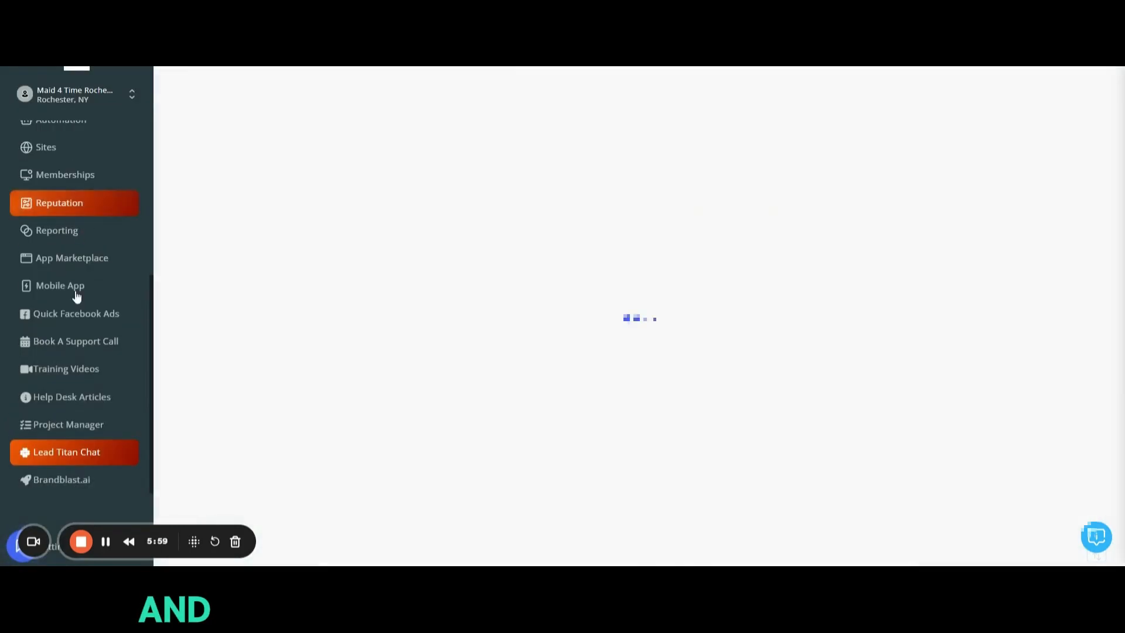
# Step: Open the opportunities board for the Maid Central Pipeline at the (3b) Job Completed stage and clear the opportunity search filter
pyautogui.scroll(5, 68, 411)
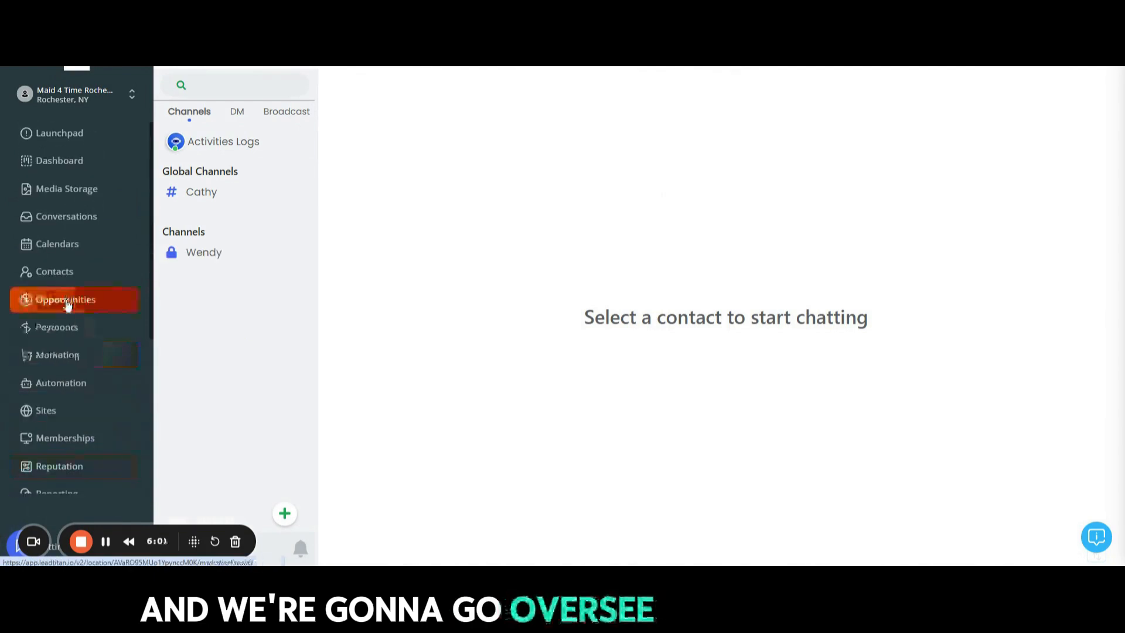
pyautogui.click(66, 304)
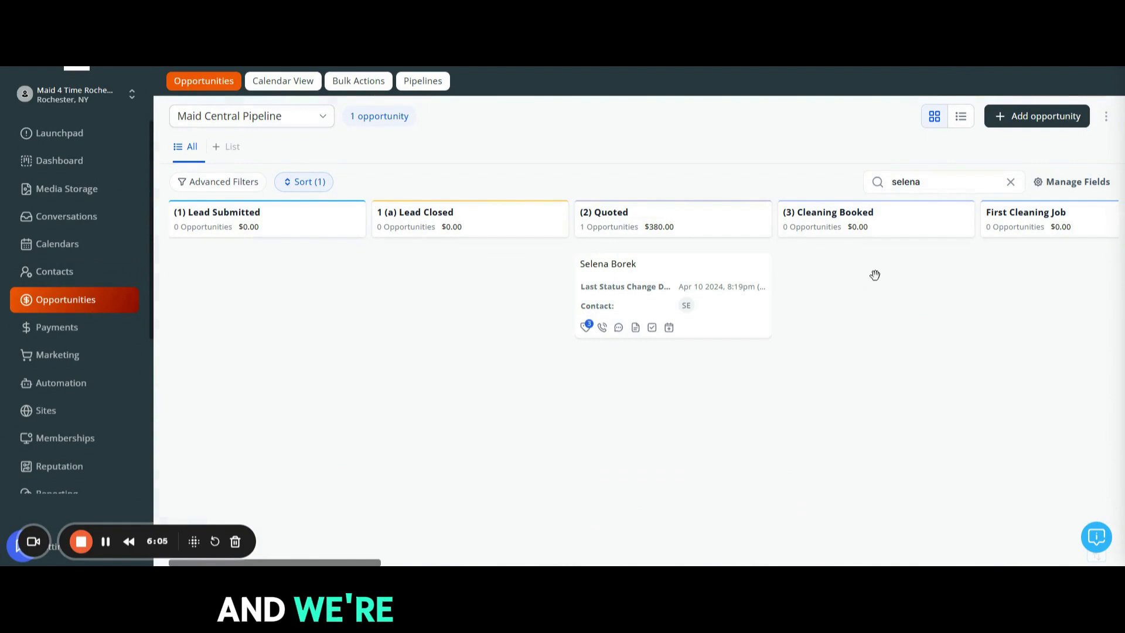
pyautogui.moveTo(328, 562); pyautogui.dragTo(512, 549)
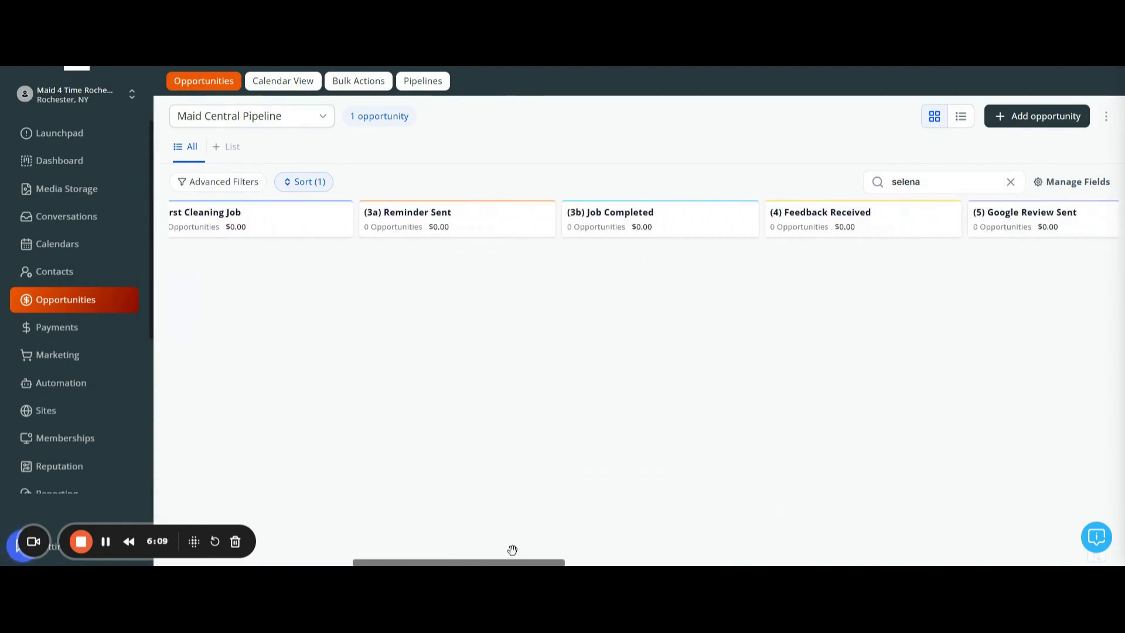
pyautogui.click(299, 120)
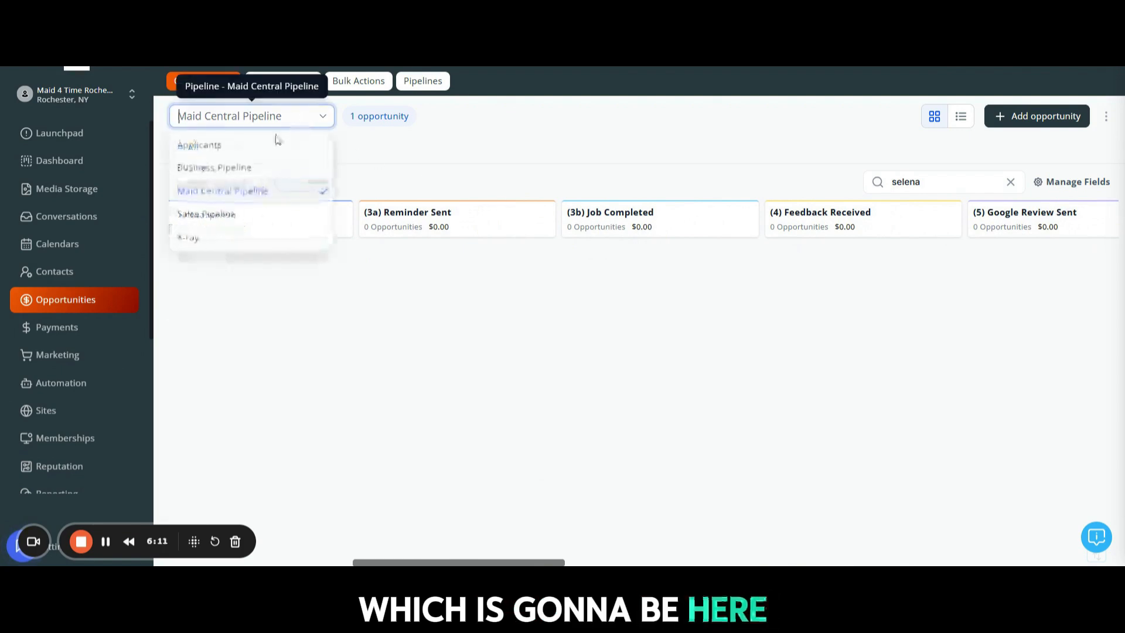
pyautogui.click(237, 195)
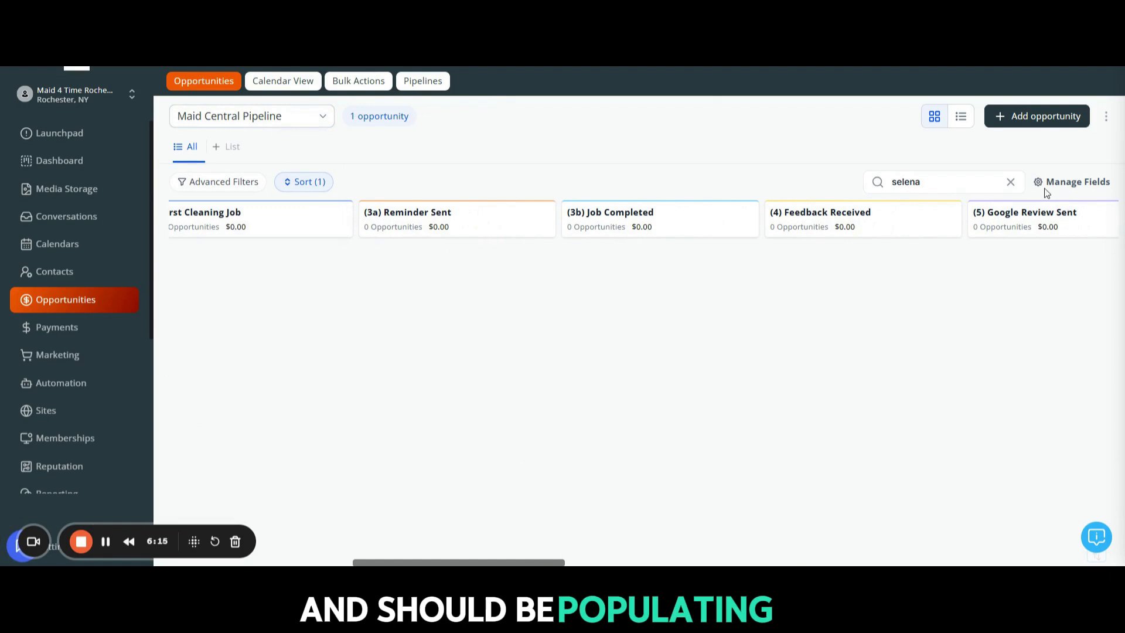
pyautogui.click(1011, 182)
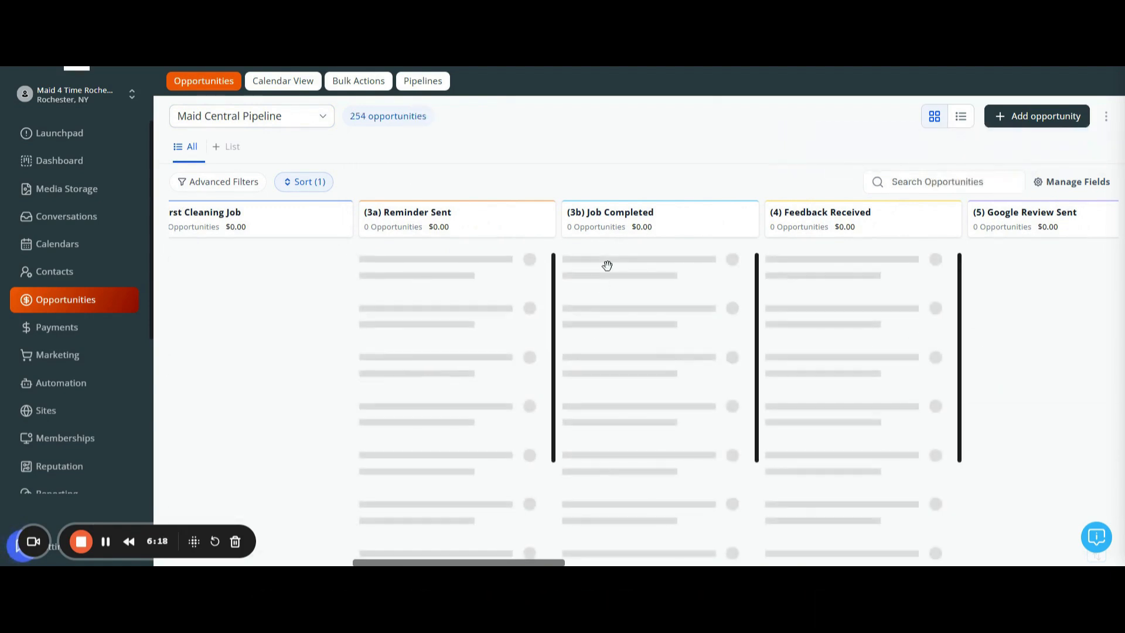